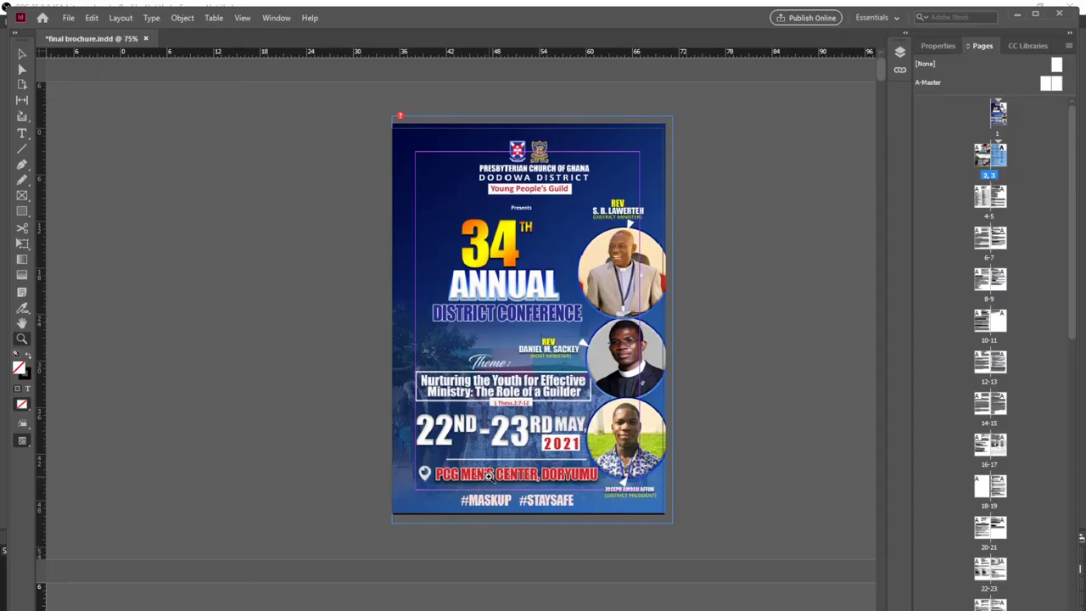
Zoom in on the brochure pages until the minutes spread is readable.
scroll(752, 294, down, 10)
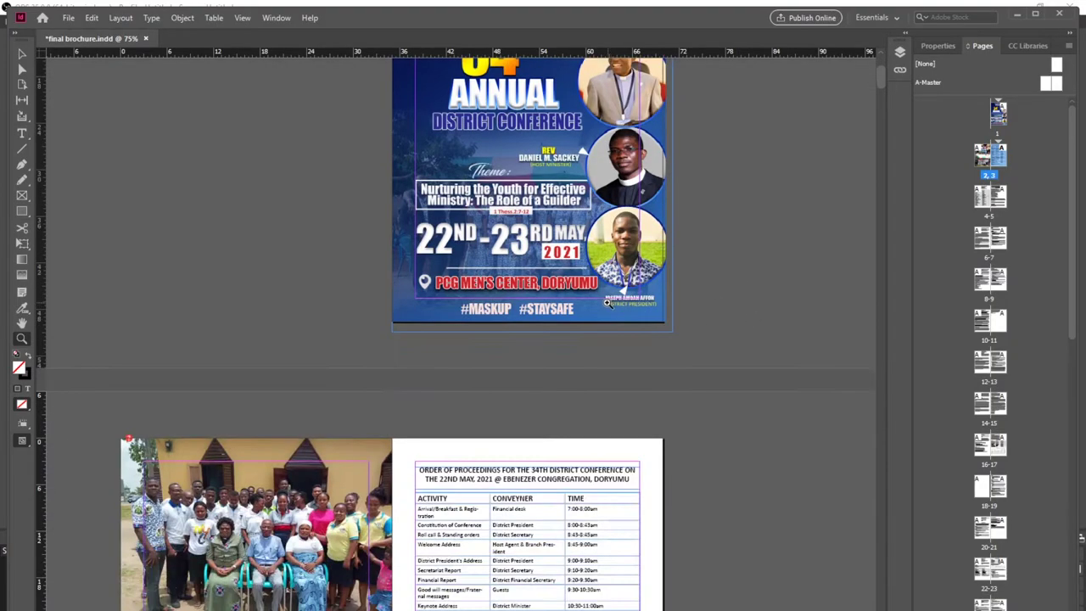
scroll(322, 413, left, 3)
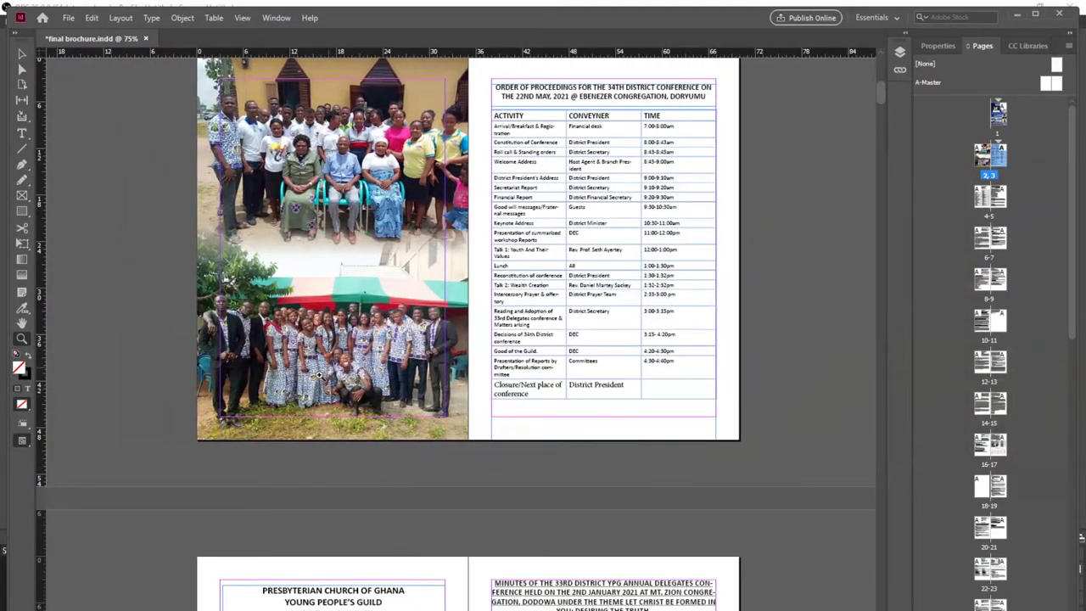
scroll(327, 368, down, 8)
click(416, 354)
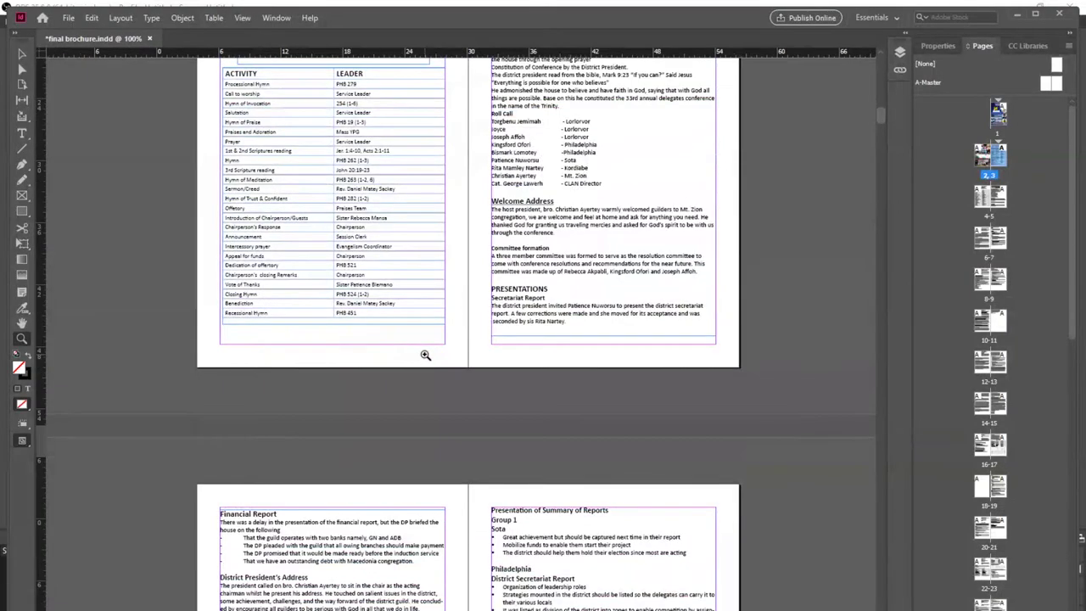
click(747, 372)
scroll(271, 315, up, 8)
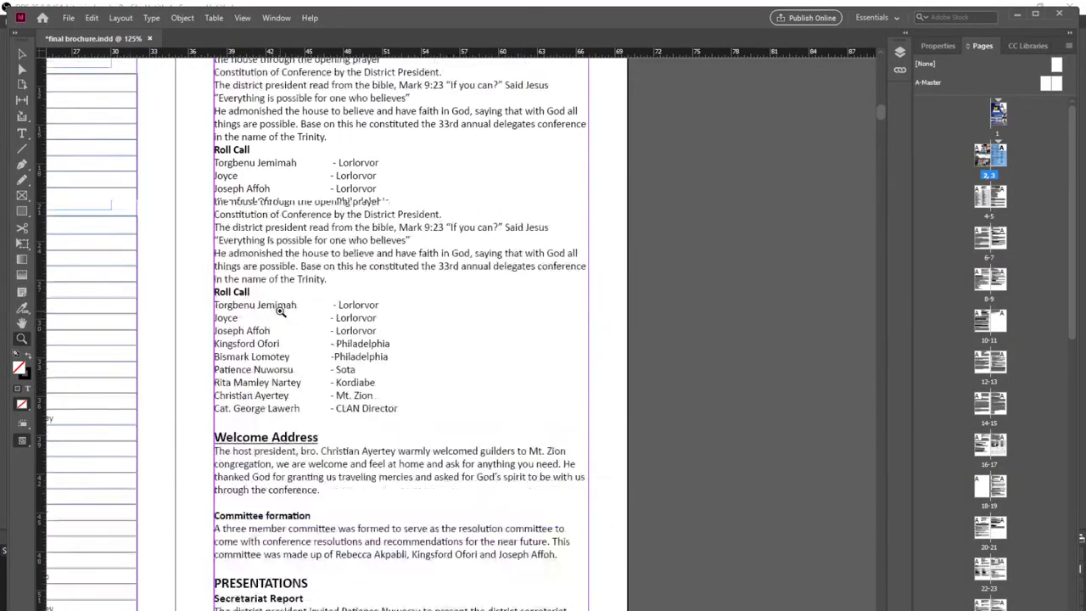
scroll(280, 310, up, 5)
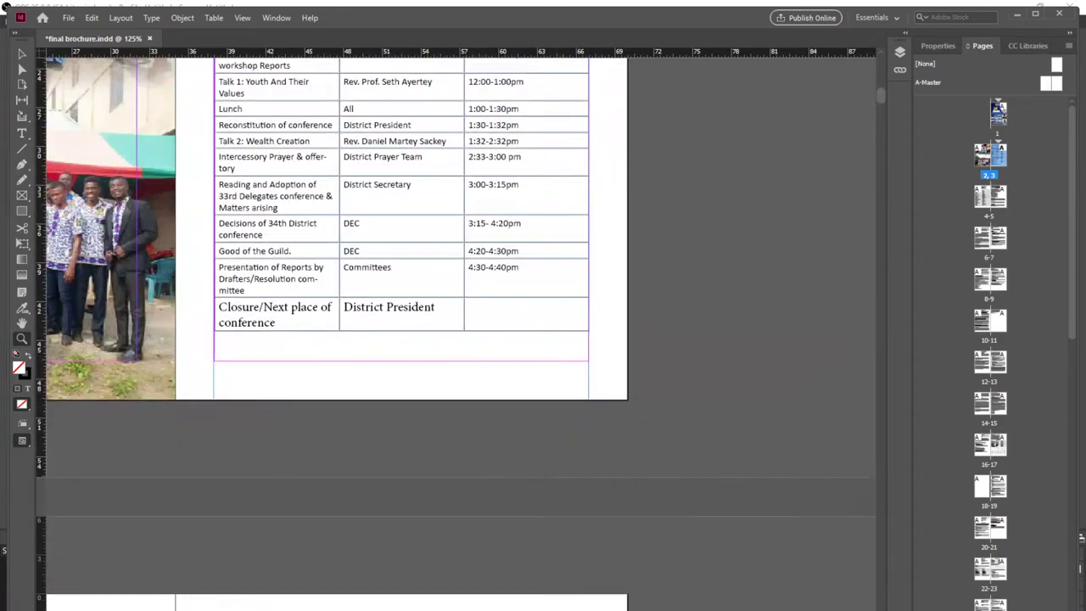
scroll(459, 254, left, 5)
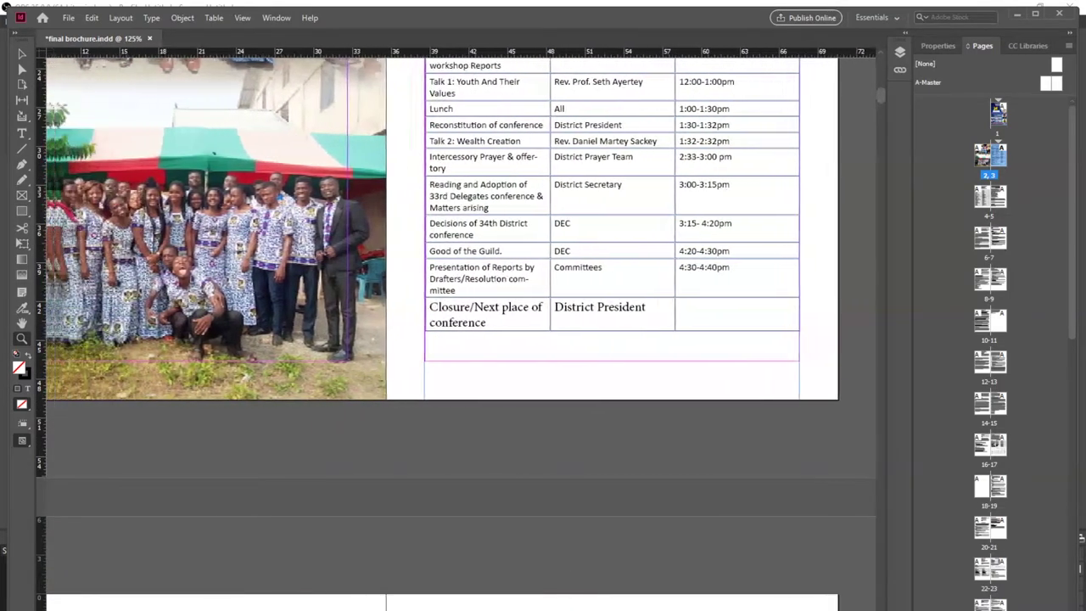
scroll(538, 399, up, 4)
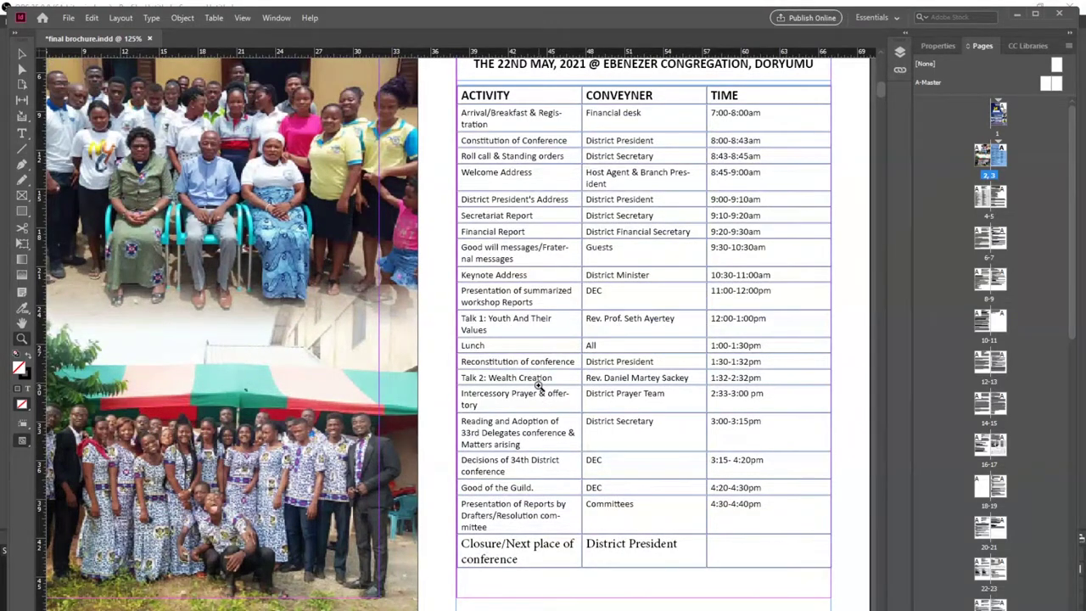
scroll(538, 386, up, 10)
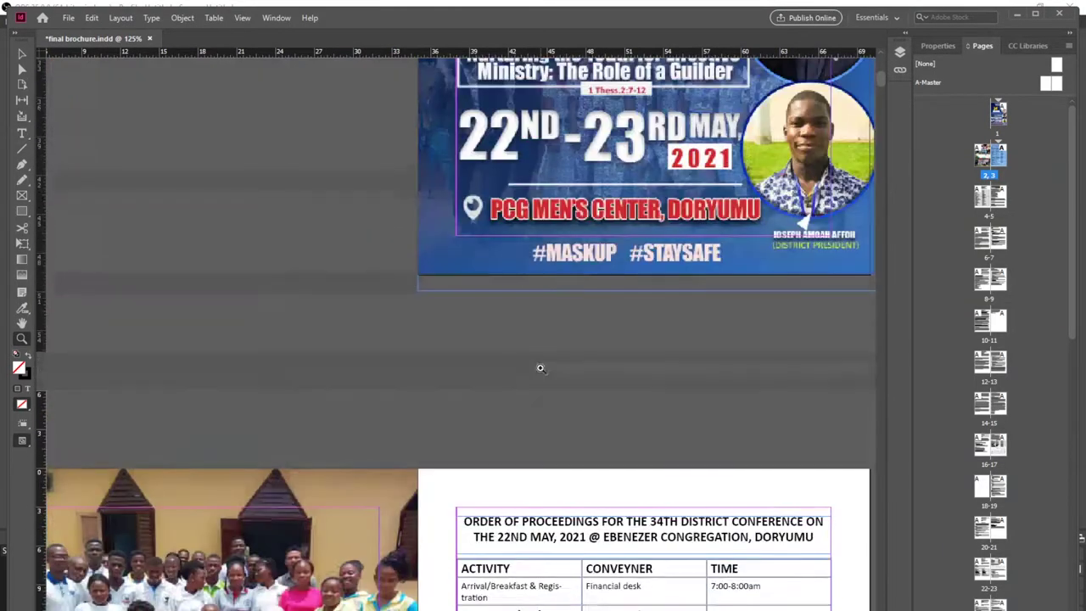
Scroll down through the spreads to the Philadelphia youth report and its names-and-positions table.
scroll(544, 363, down, 20)
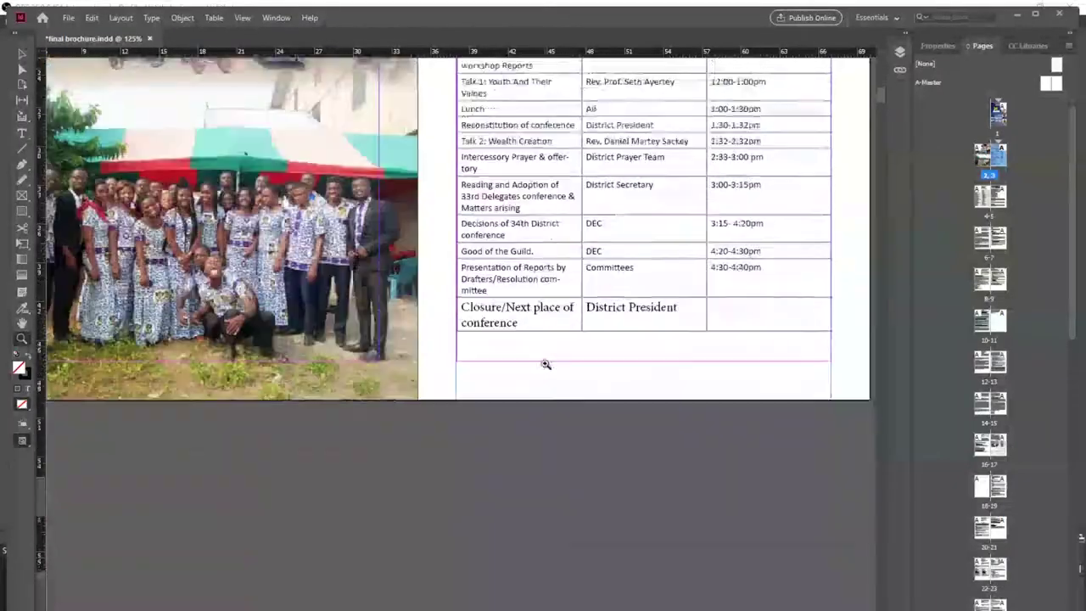
scroll(544, 363, down, 4)
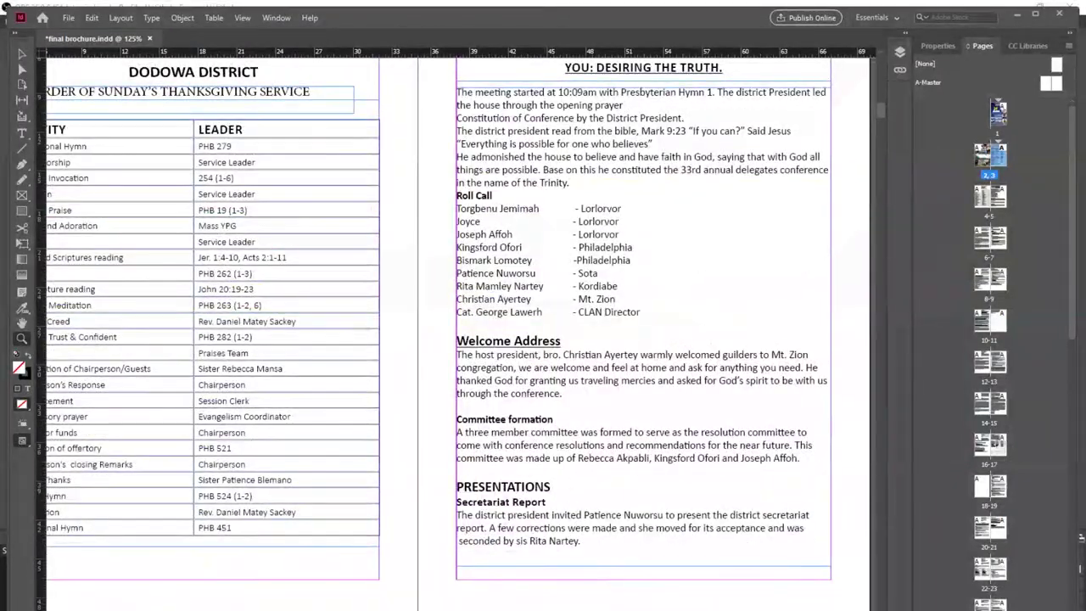
scroll(703, 545, left, 3)
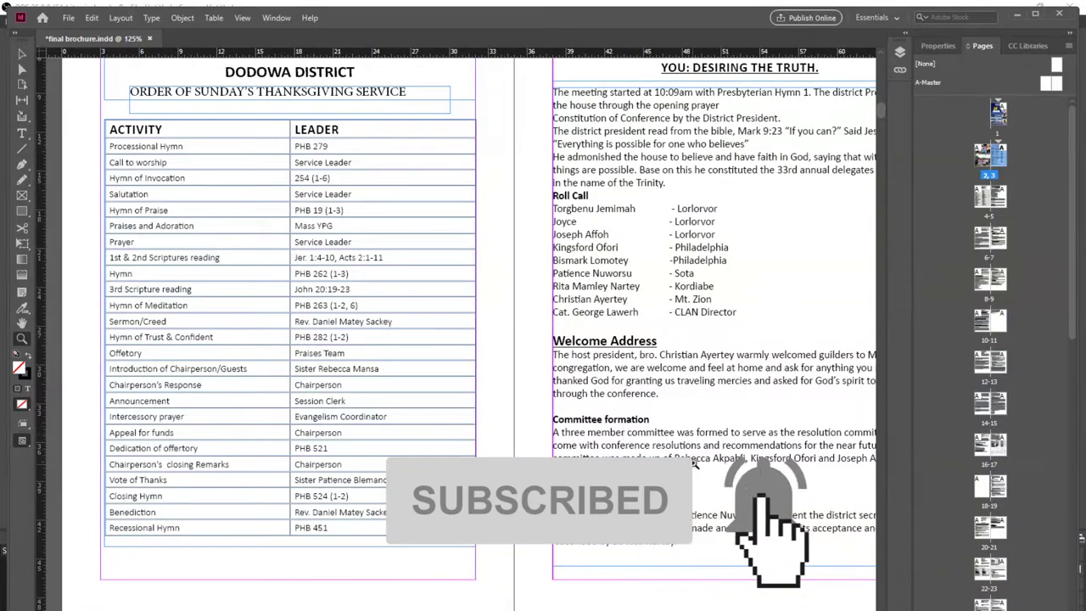
scroll(694, 464, right, 1)
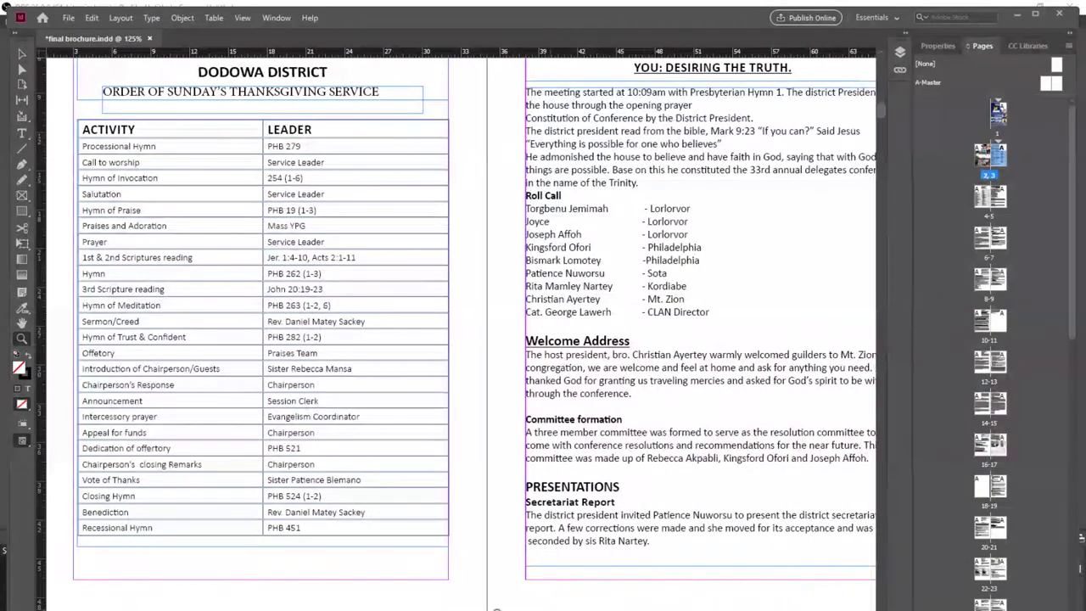
scroll(310, 577, down, 15)
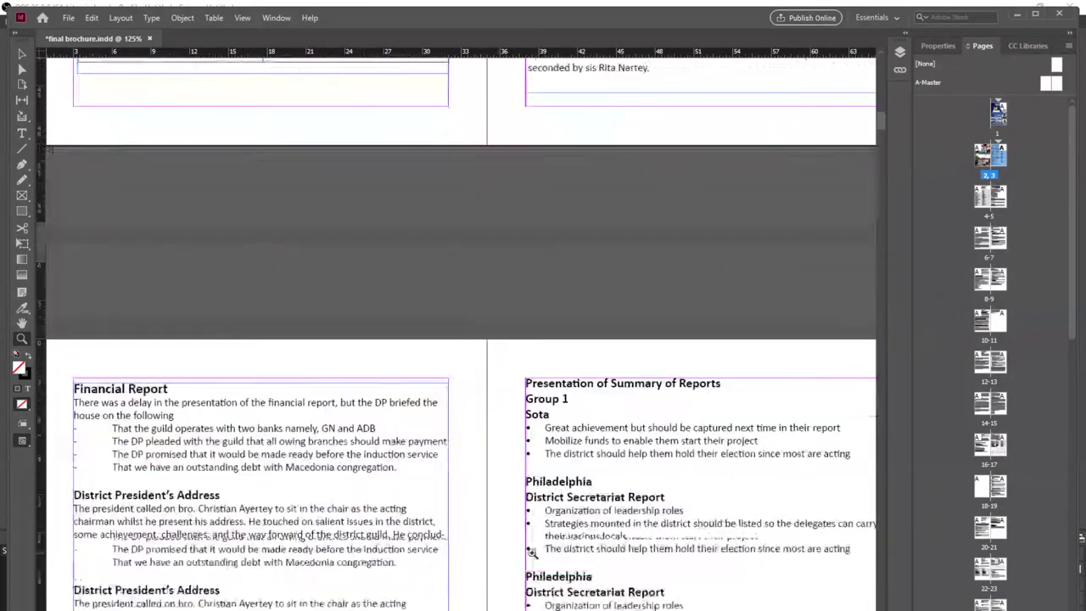
scroll(593, 537, down, 15)
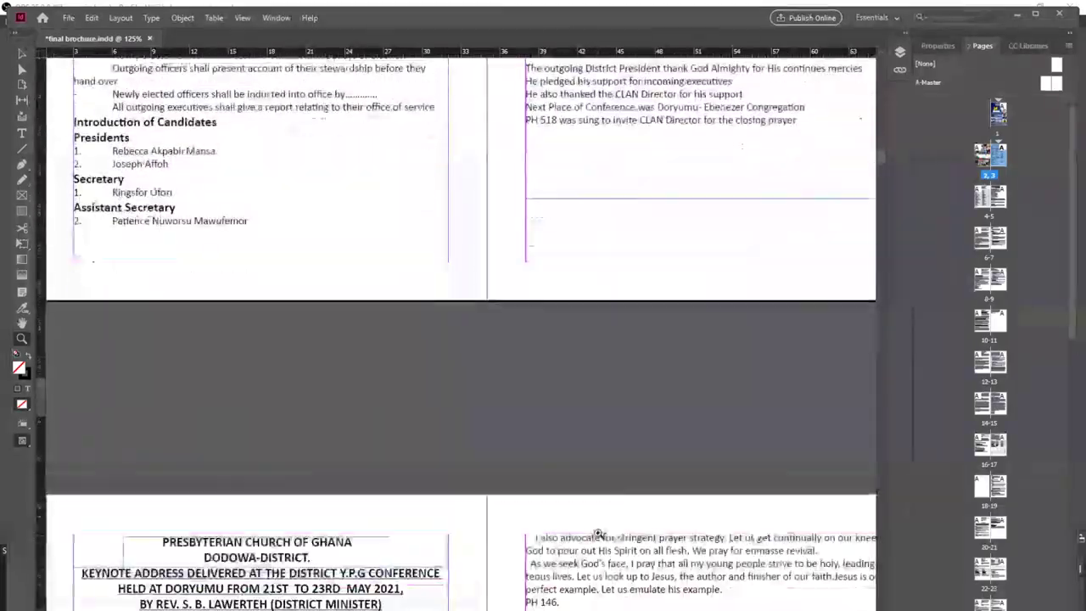
scroll(600, 530, down, 15)
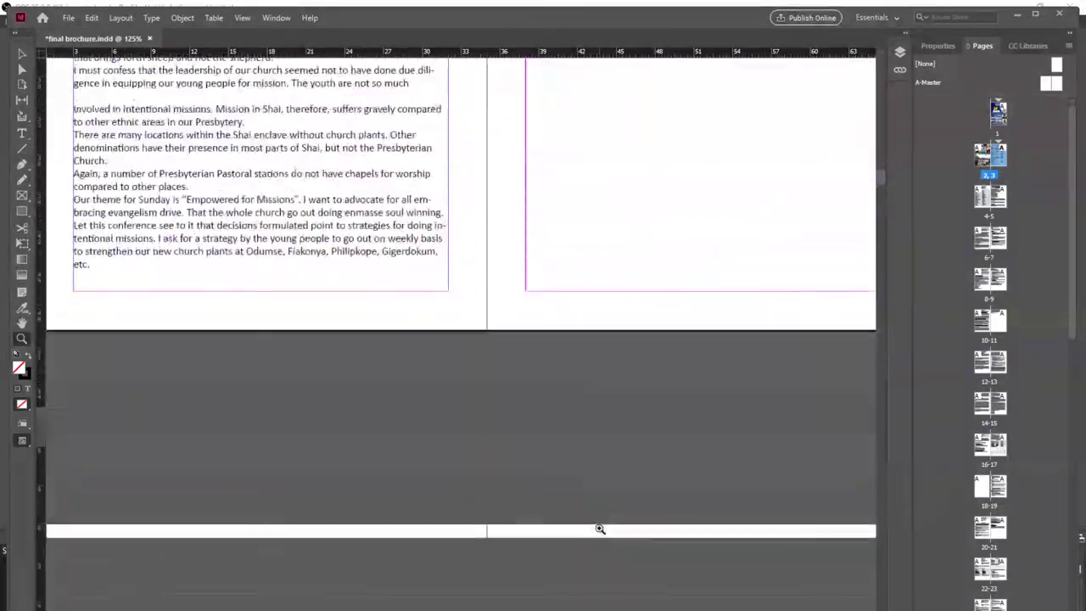
scroll(601, 526, down, 10)
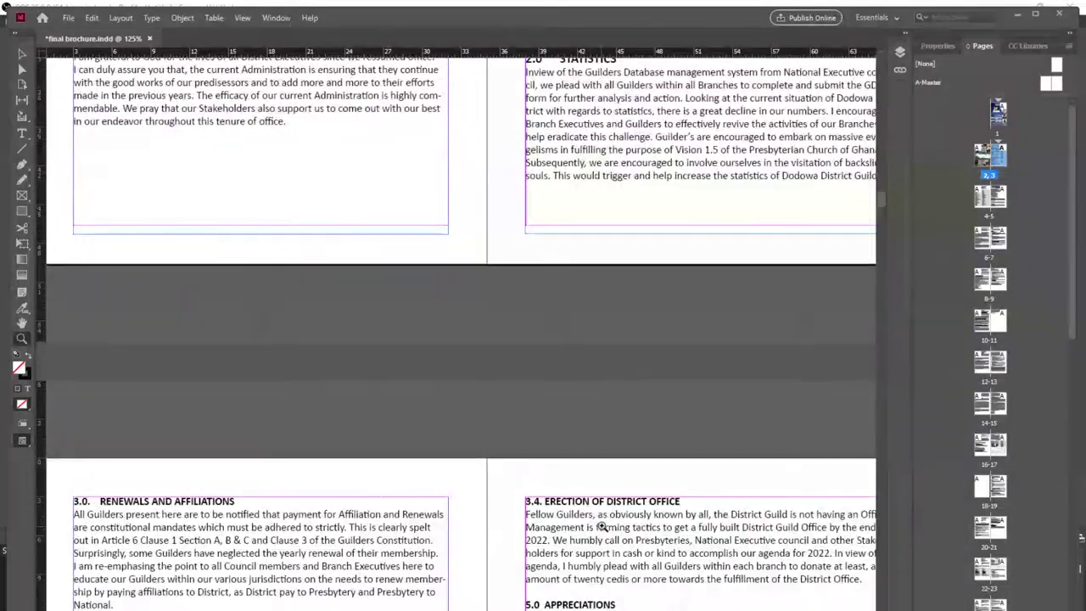
scroll(601, 526, down, 15)
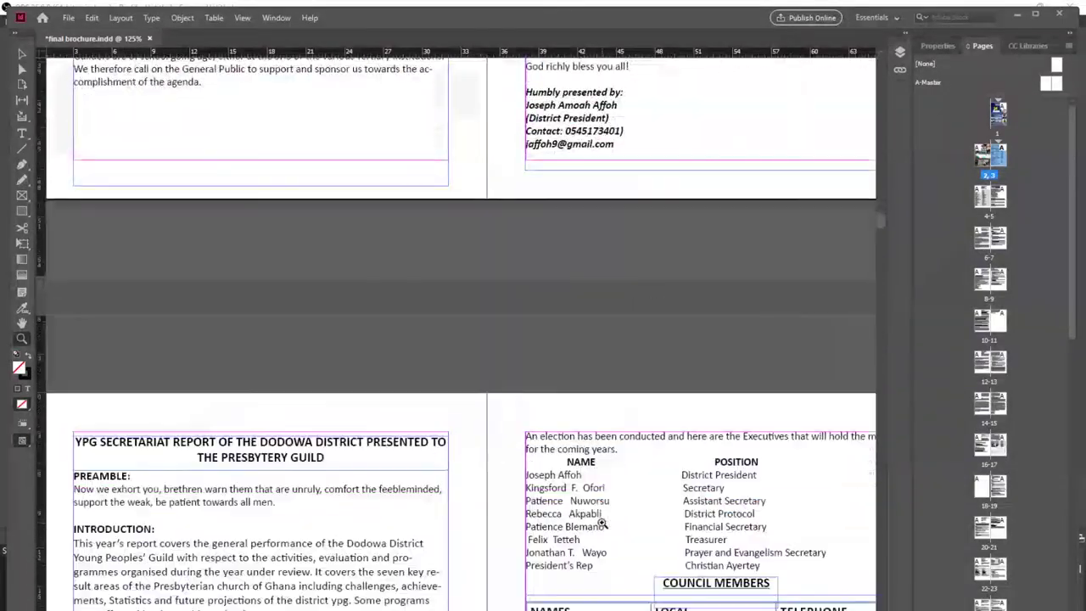
scroll(601, 521, down, 5)
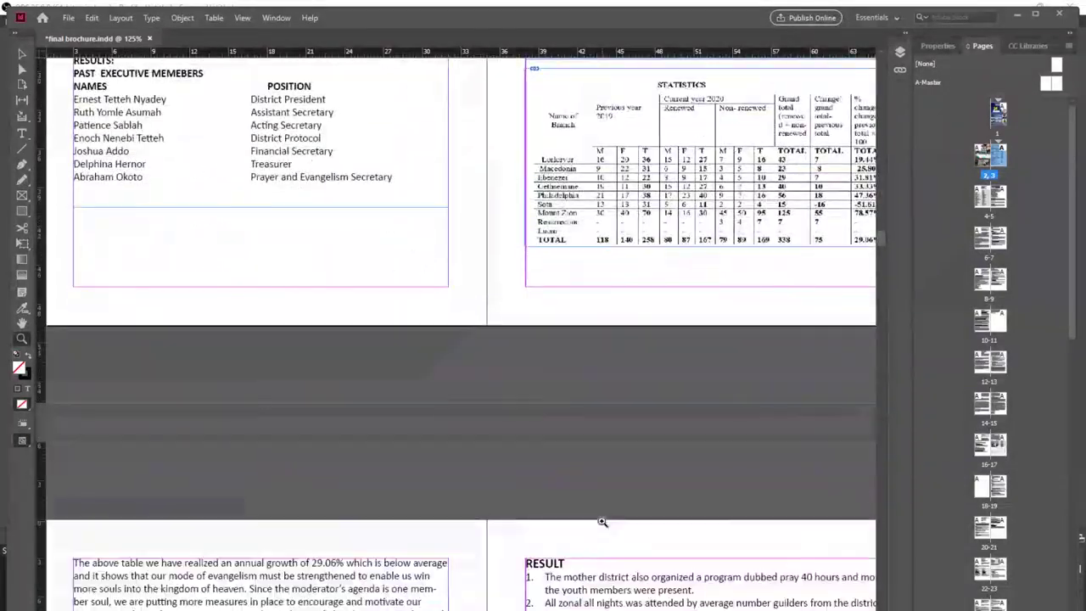
scroll(604, 520, down, 10)
scroll(605, 521, down, 10)
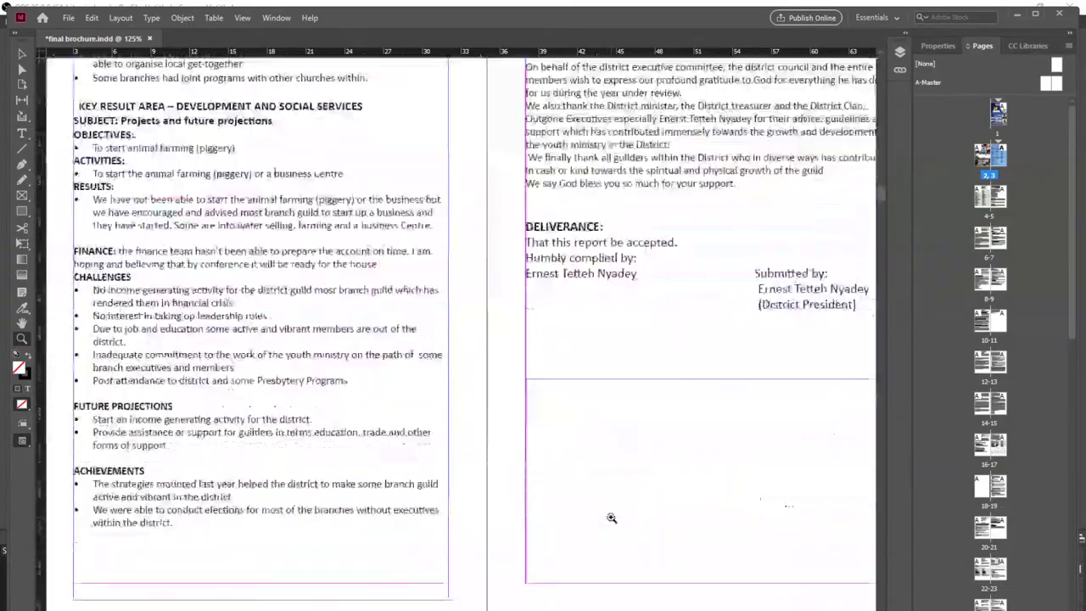
scroll(594, 516, right, 2)
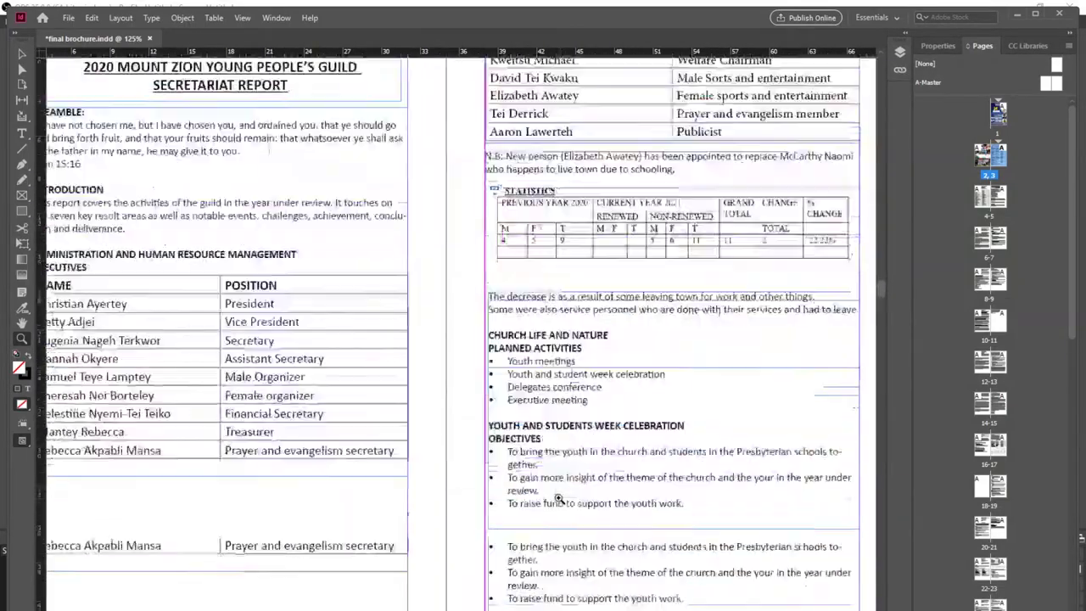
scroll(558, 498, down, 10)
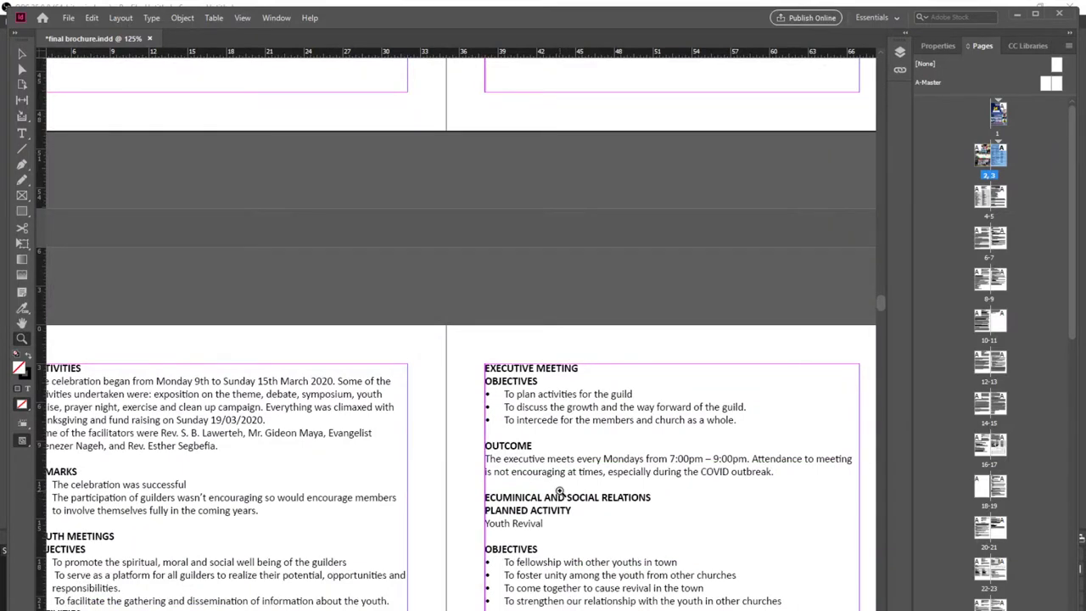
scroll(462, 467, left, 3)
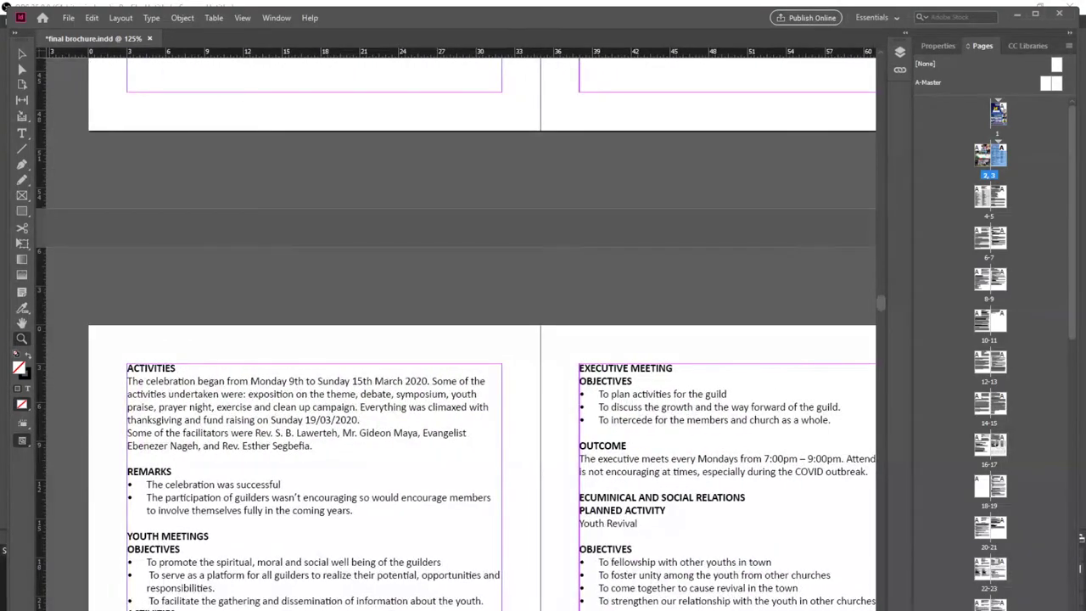
scroll(681, 555, left, 1)
scroll(681, 555, down, 5)
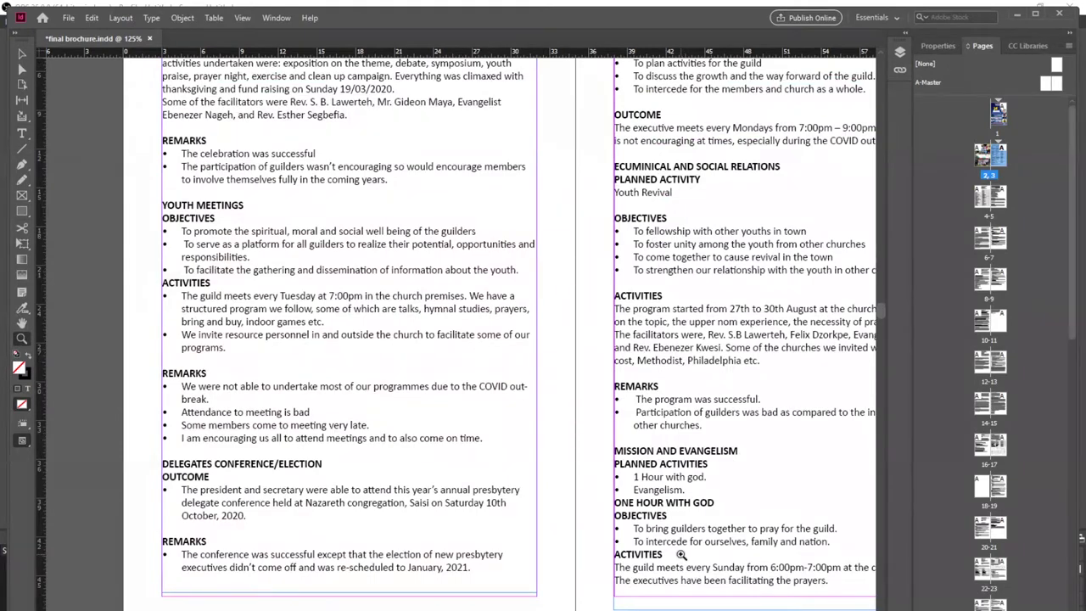
scroll(682, 555, down, 8)
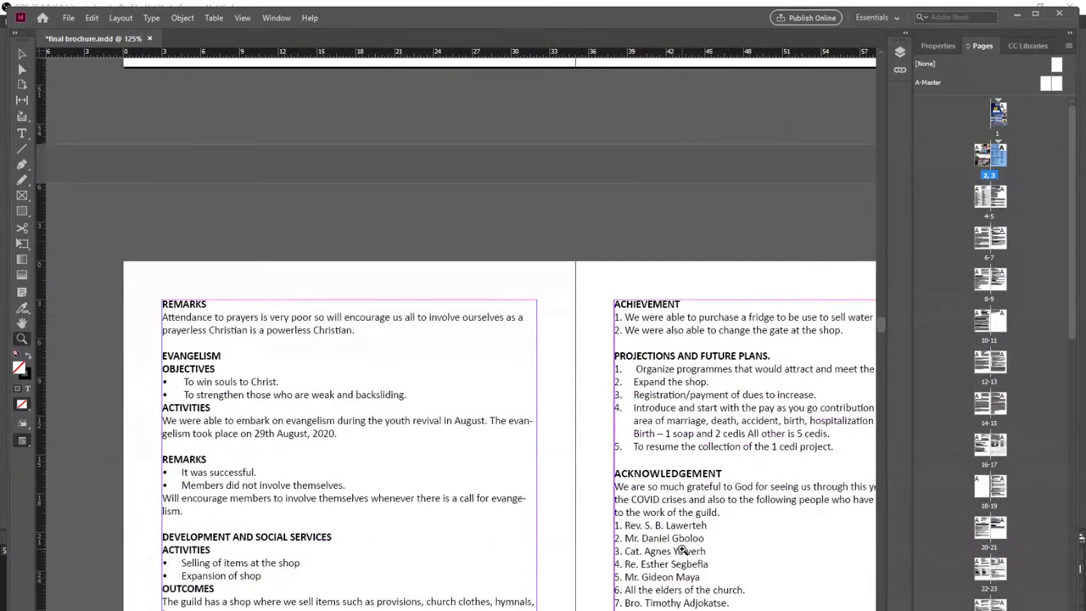
scroll(681, 549, down, 4)
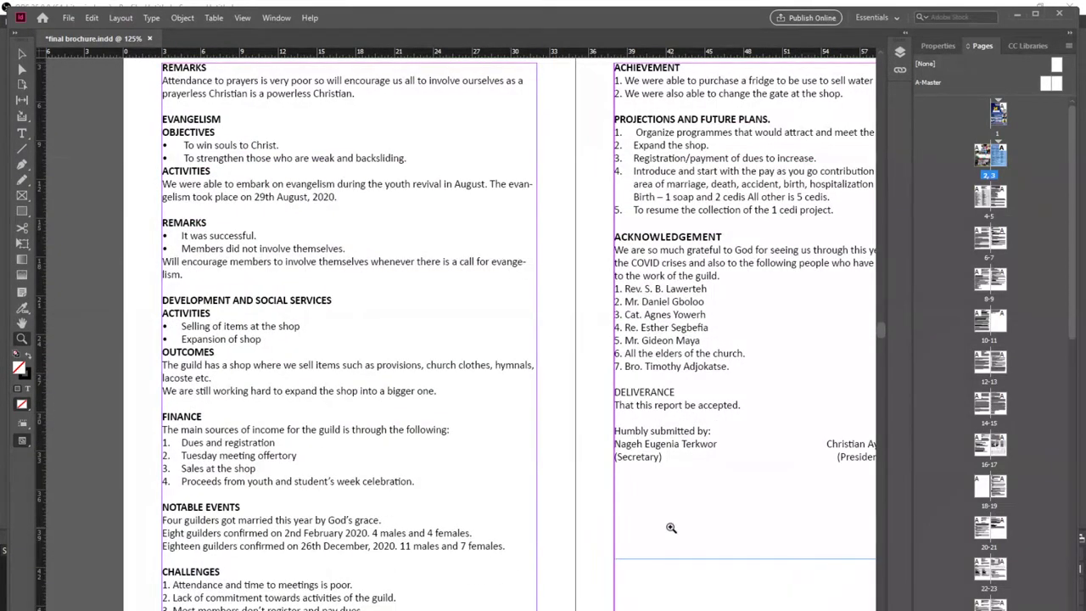
scroll(672, 523, down, 7)
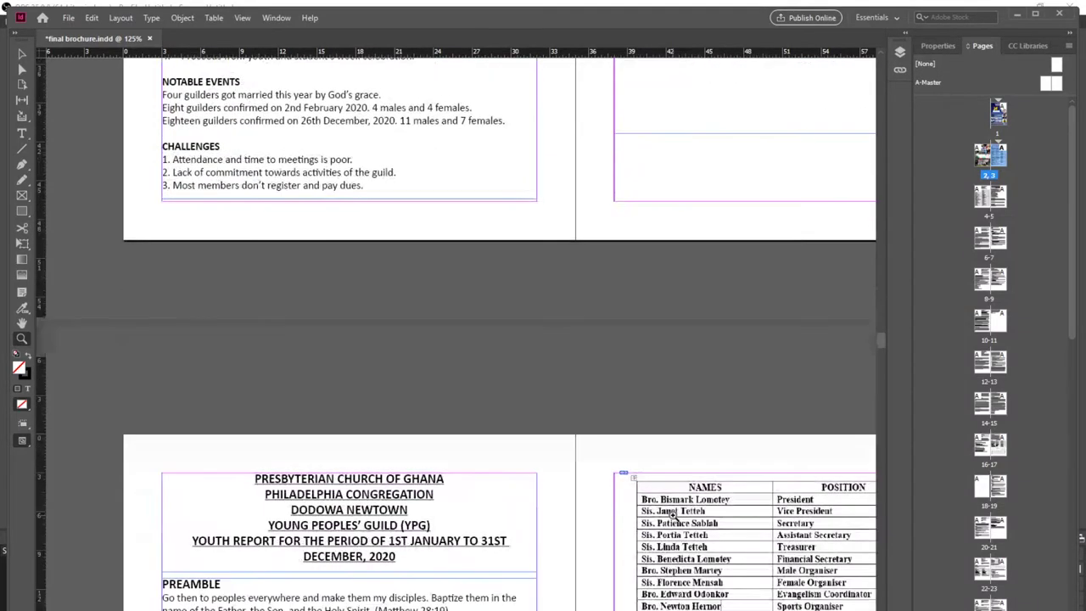
scroll(651, 579, right, 2)
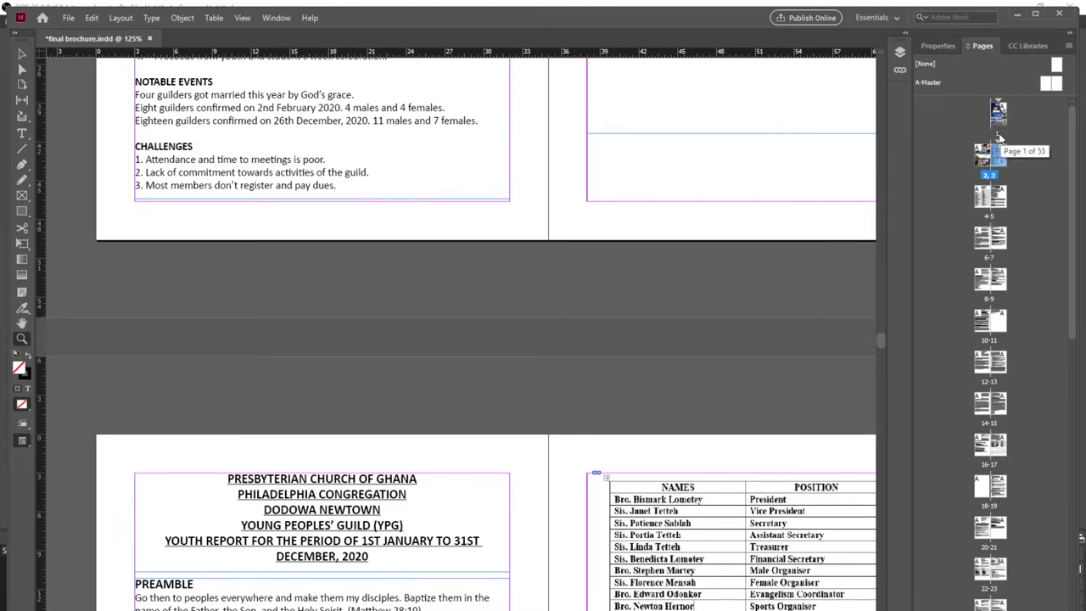
Find the A-Master icon in the Pages panel and open its two-page master spread.
scroll(990, 340, down, 5)
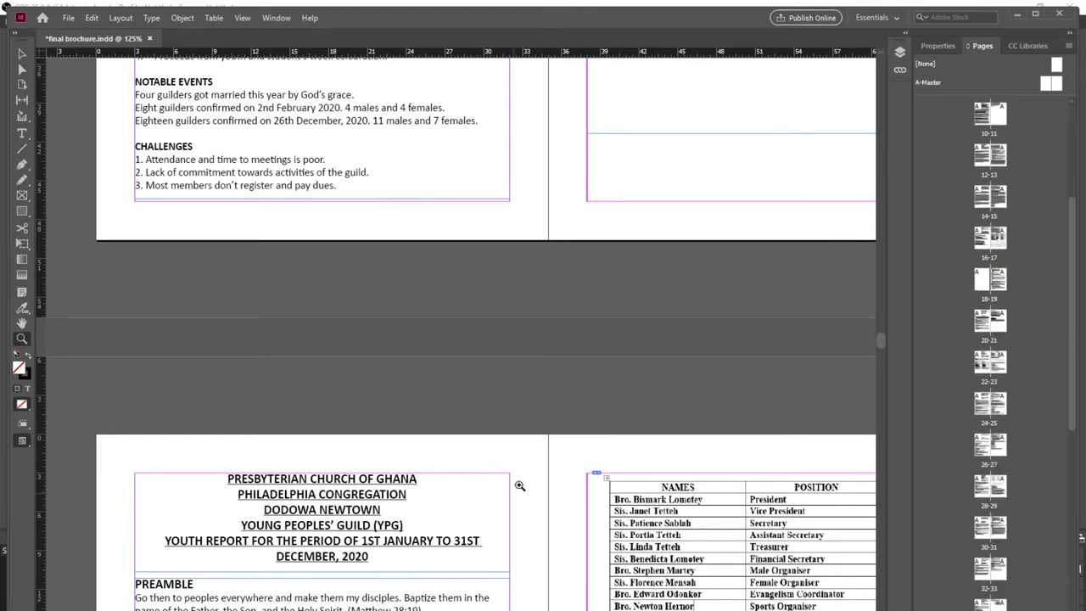
scroll(417, 315, right, 3)
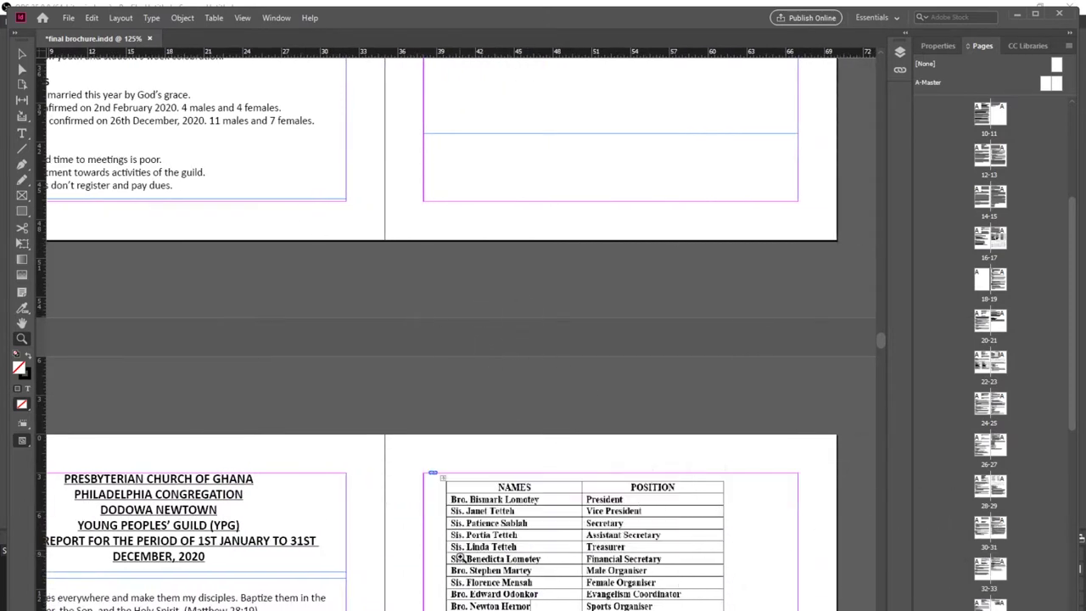
drag(1074, 272, 1079, 133)
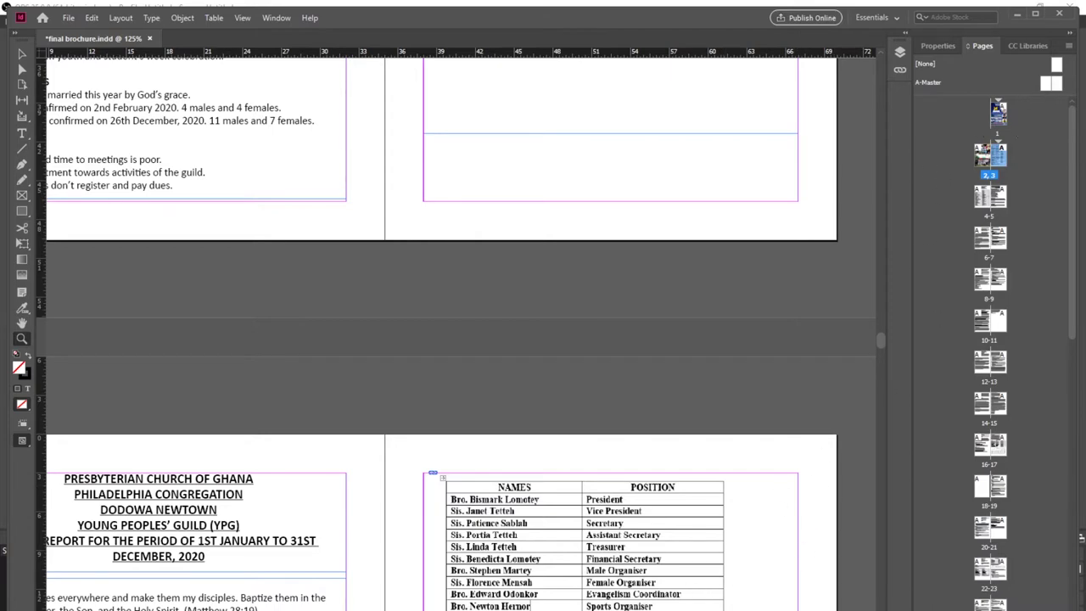
scroll(529, 575, left, 5)
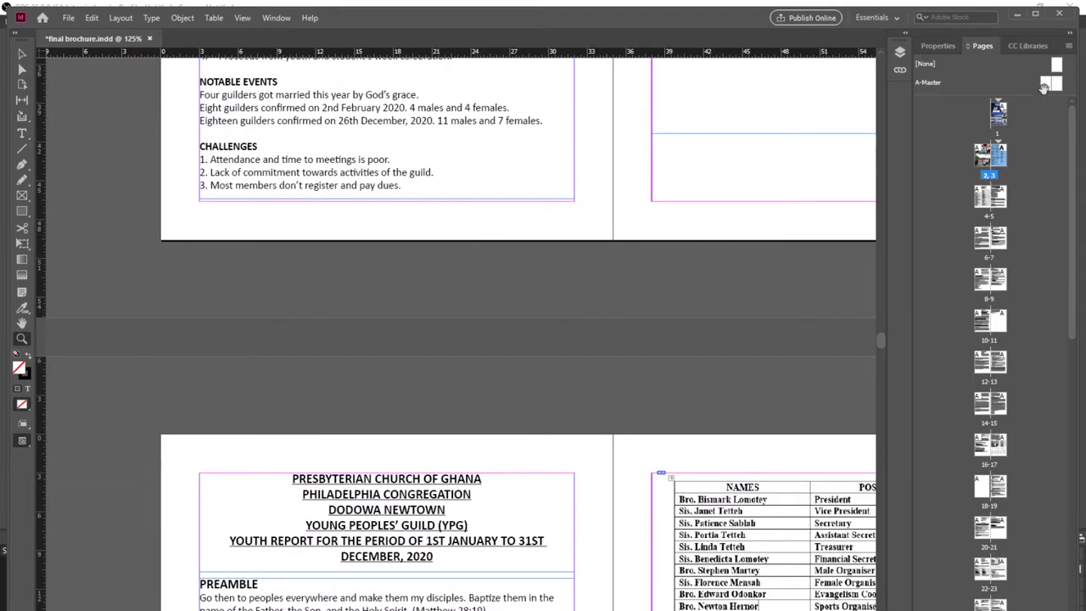
double_click(1048, 86)
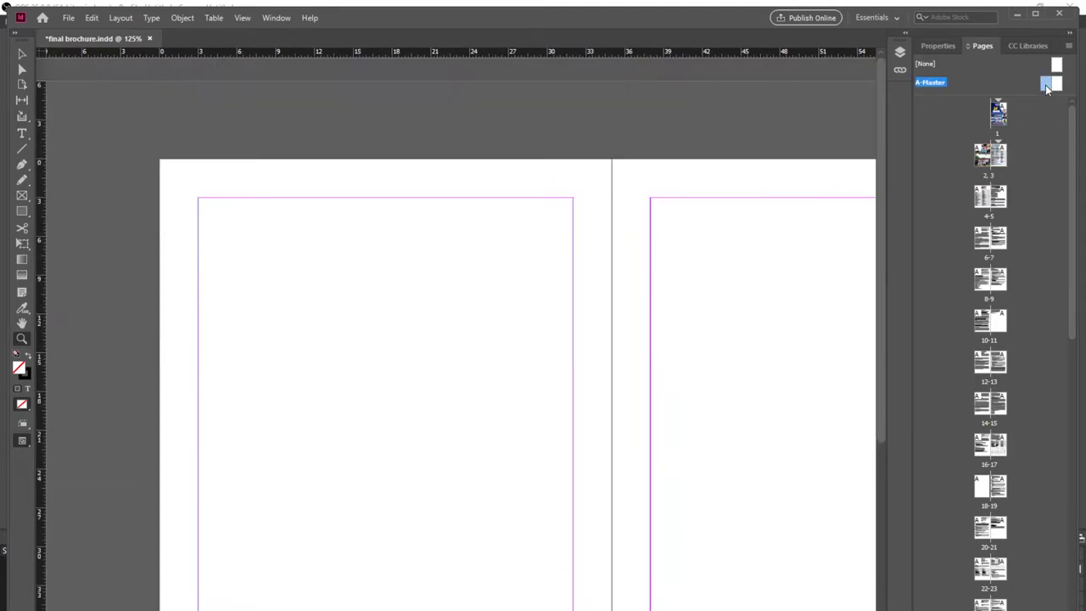
Scroll to the bottom margin of the A-Master spread and pick the Type tool.
scroll(628, 354, down, 5)
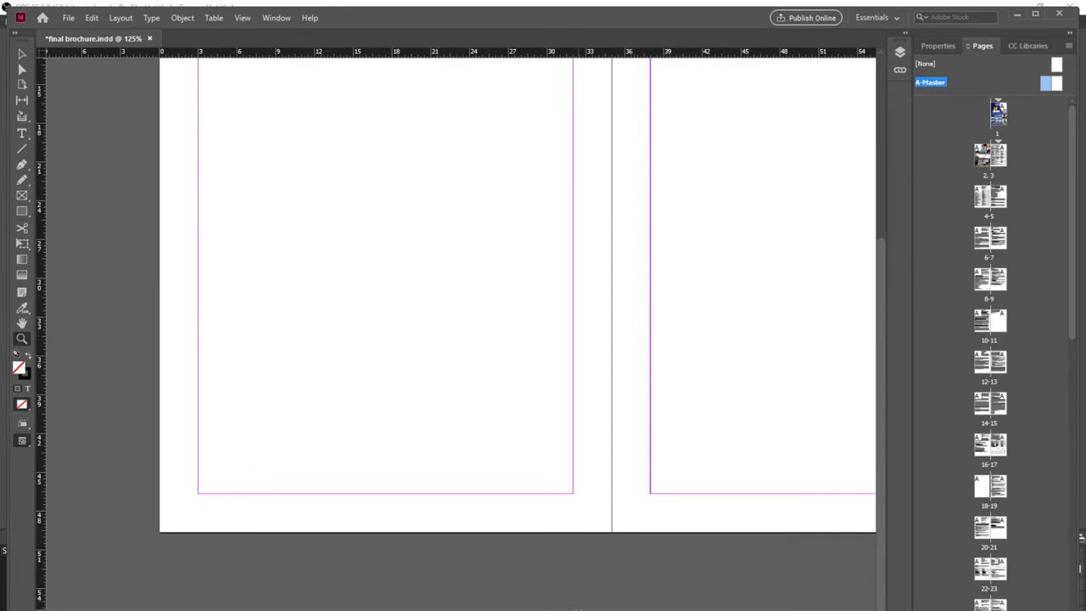
scroll(518, 292, right, 2)
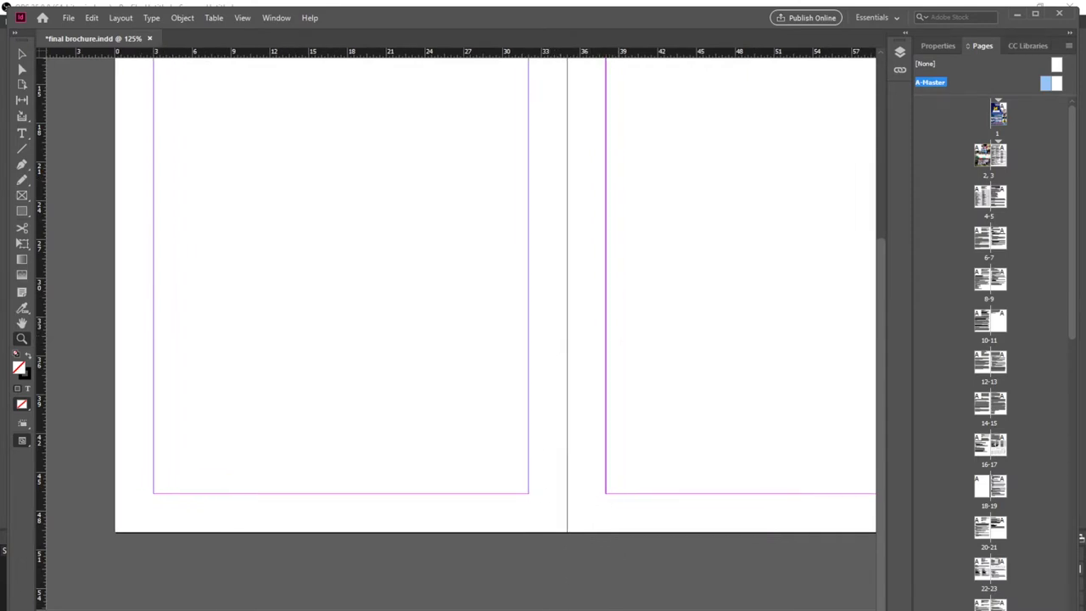
scroll(496, 293, right, 12)
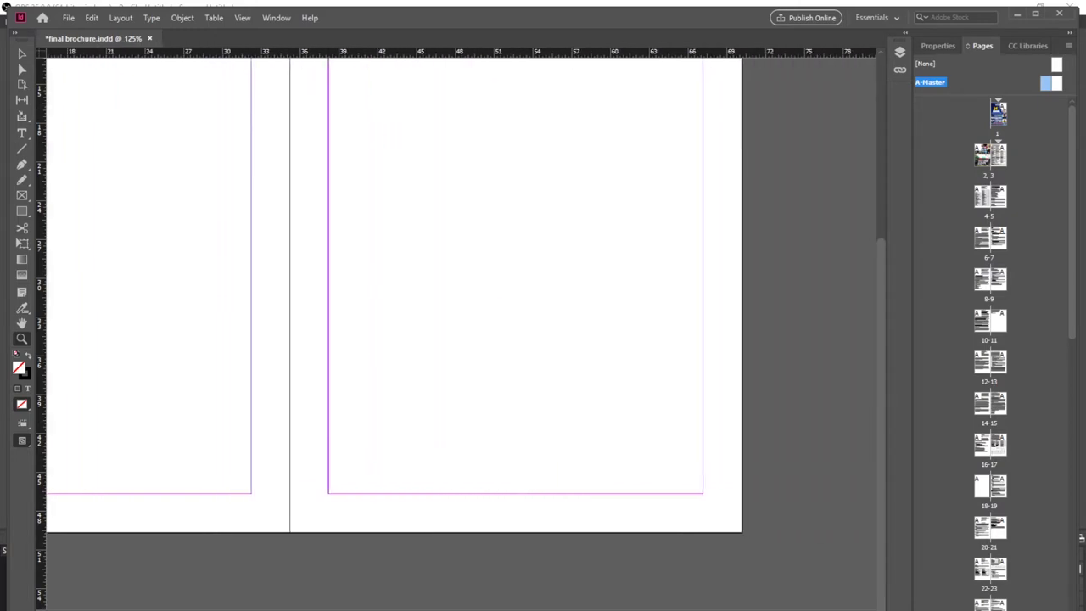
scroll(496, 293, left, 8)
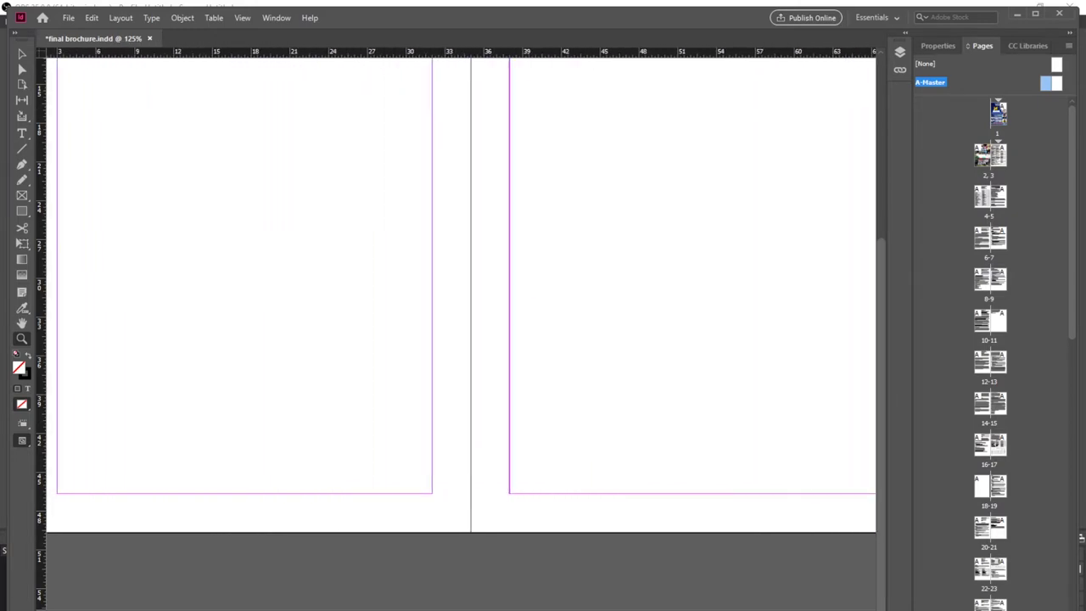
scroll(462, 292, right, 1)
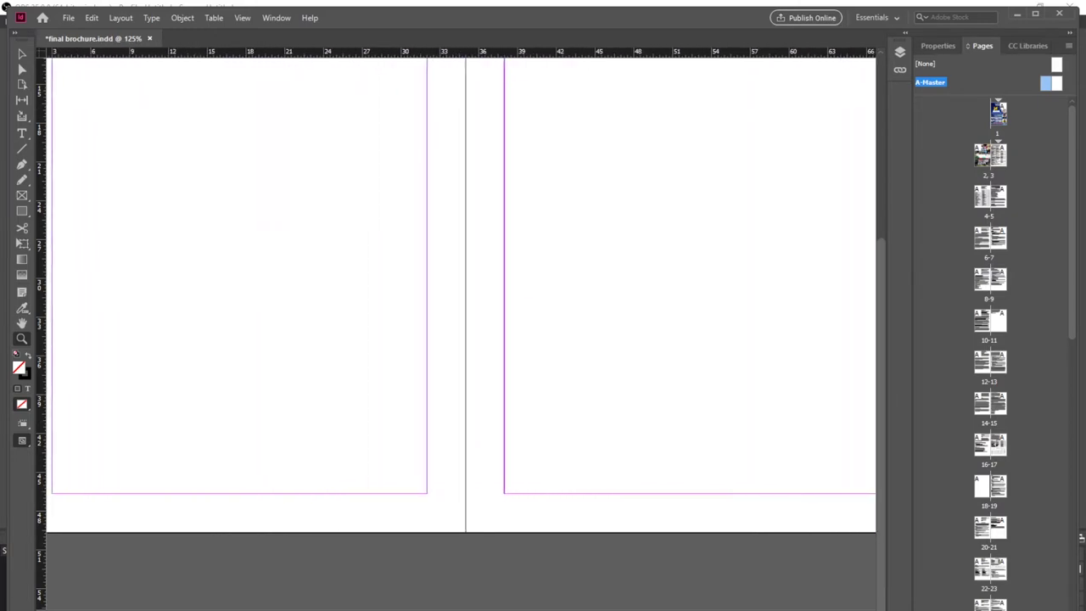
scroll(462, 292, left, 3)
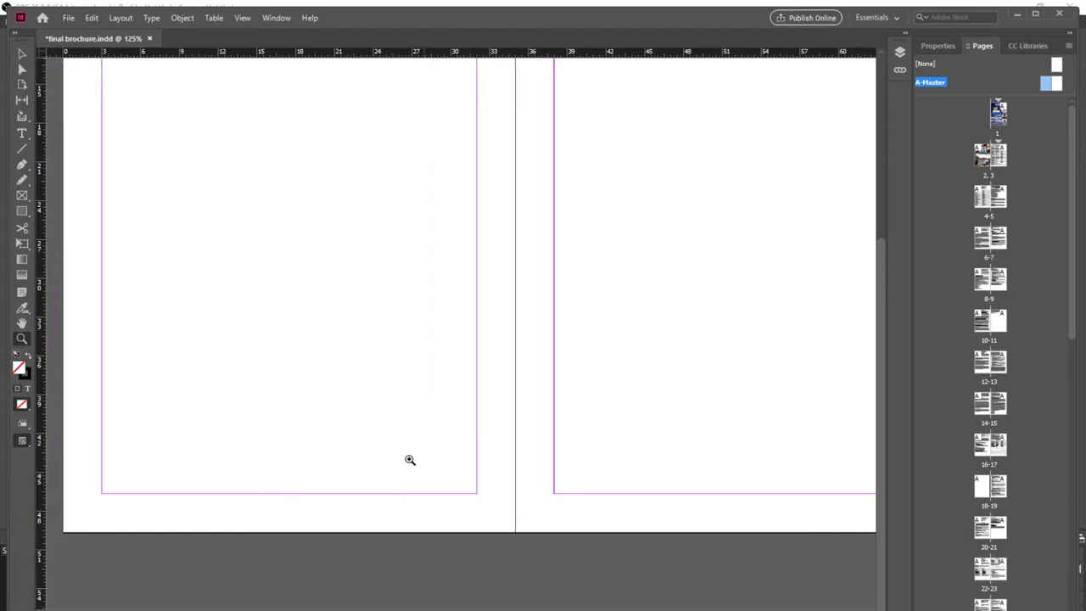
click(22, 135)
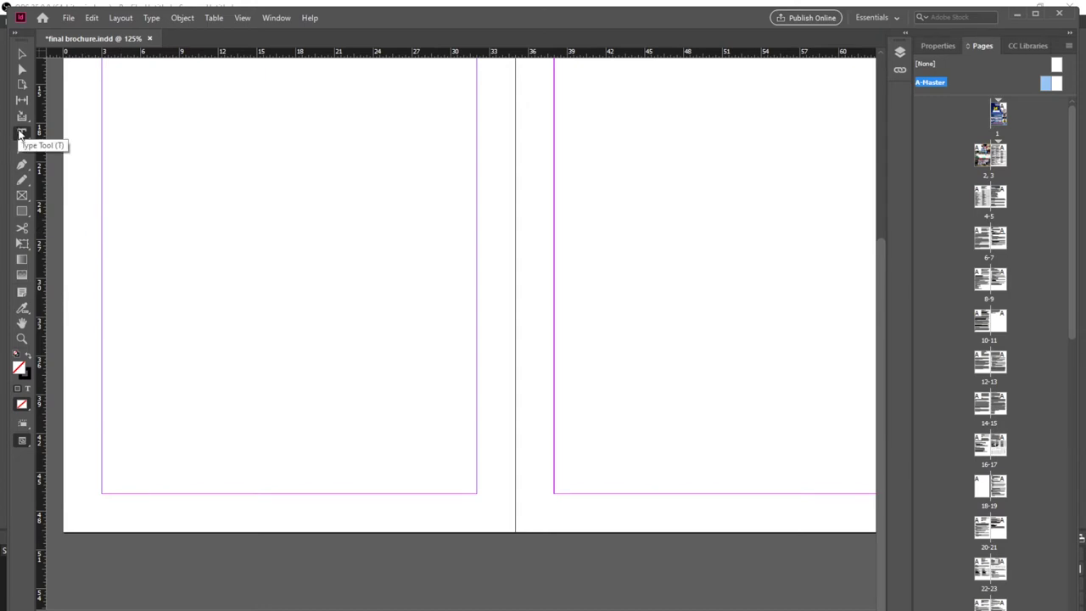
Draw a text frame at the left page bottom with 'Page' followed by the Current Page Number marker.
drag(400, 477, 460, 490)
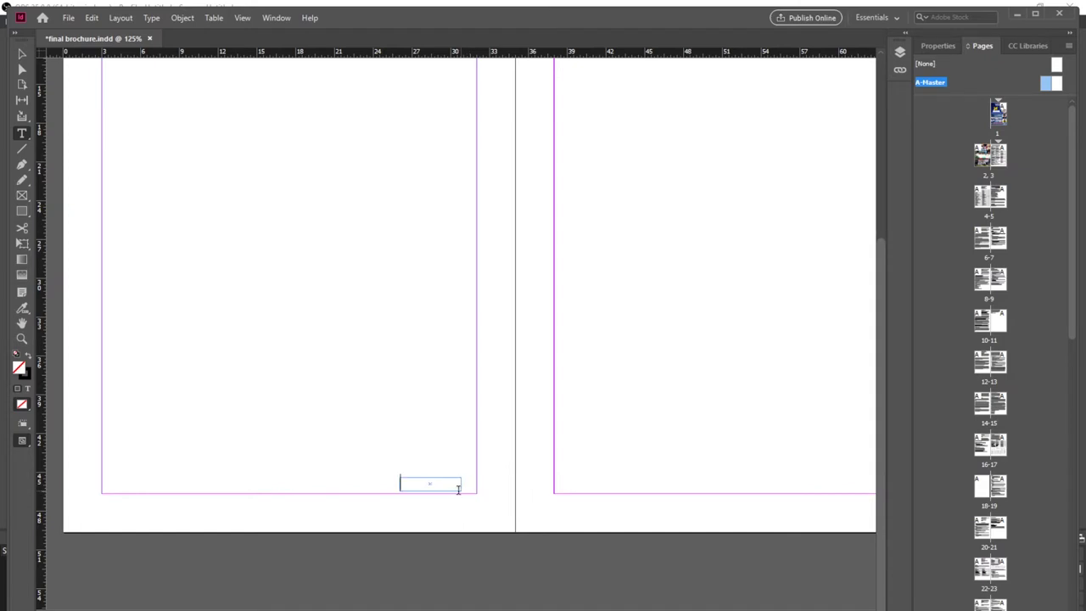
click(448, 544)
mouse_move(521, 609)
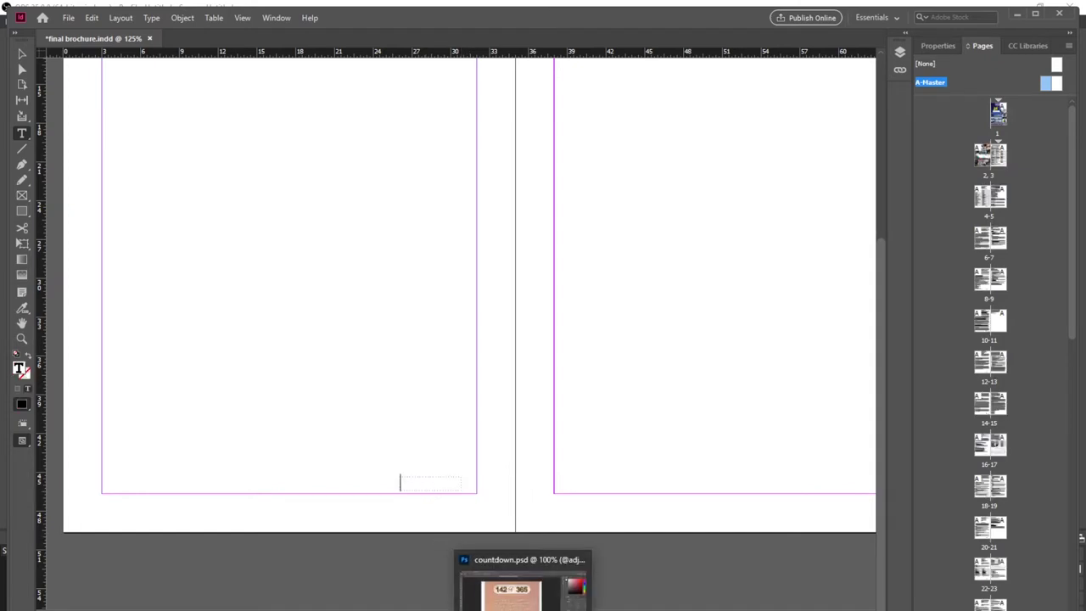
text(Page)
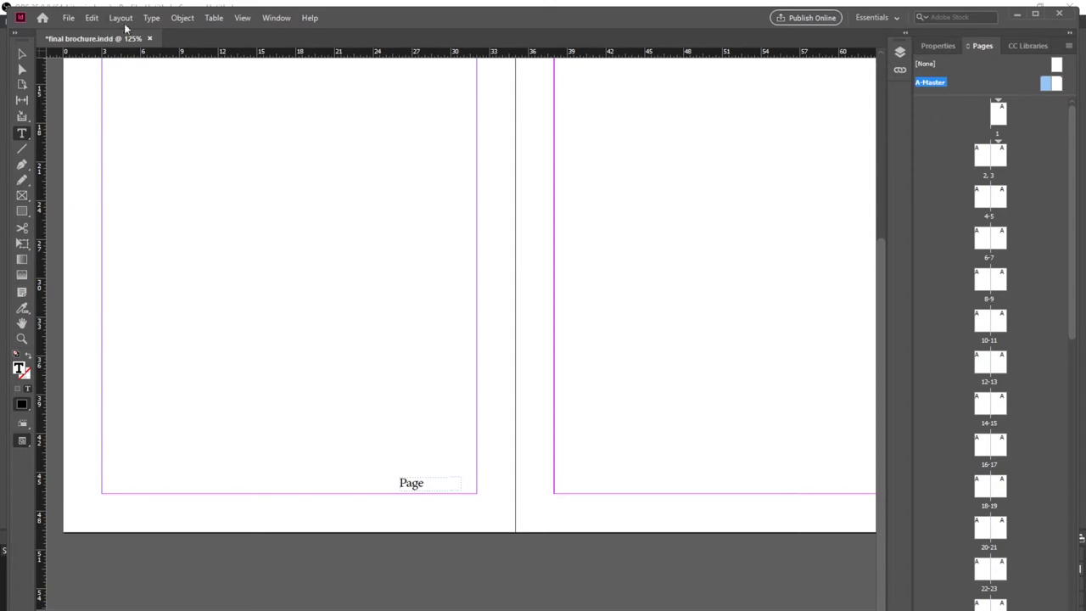
click(152, 18)
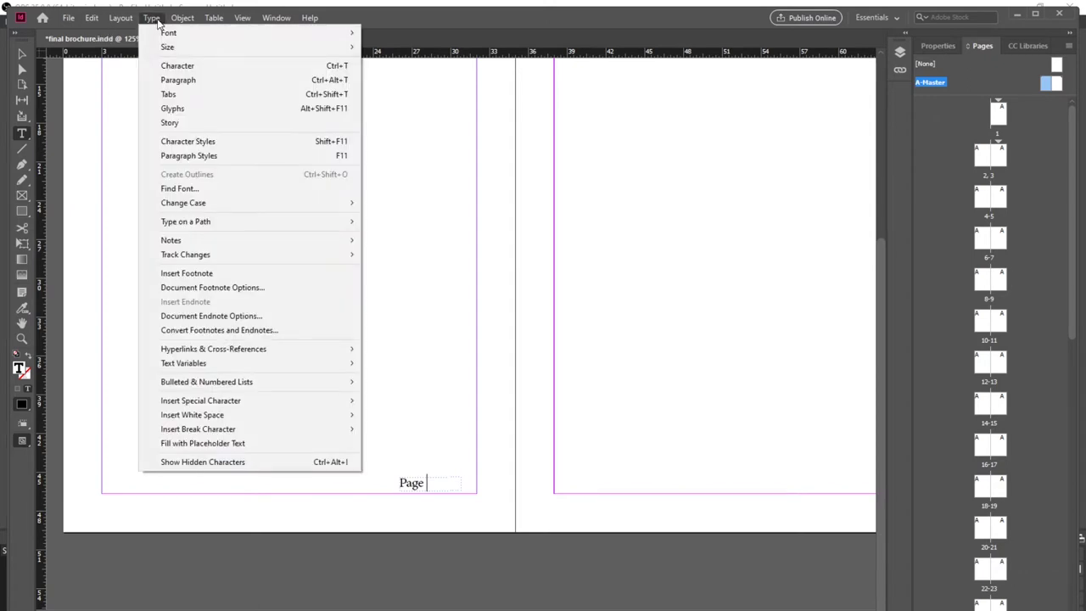
mouse_move(250, 400)
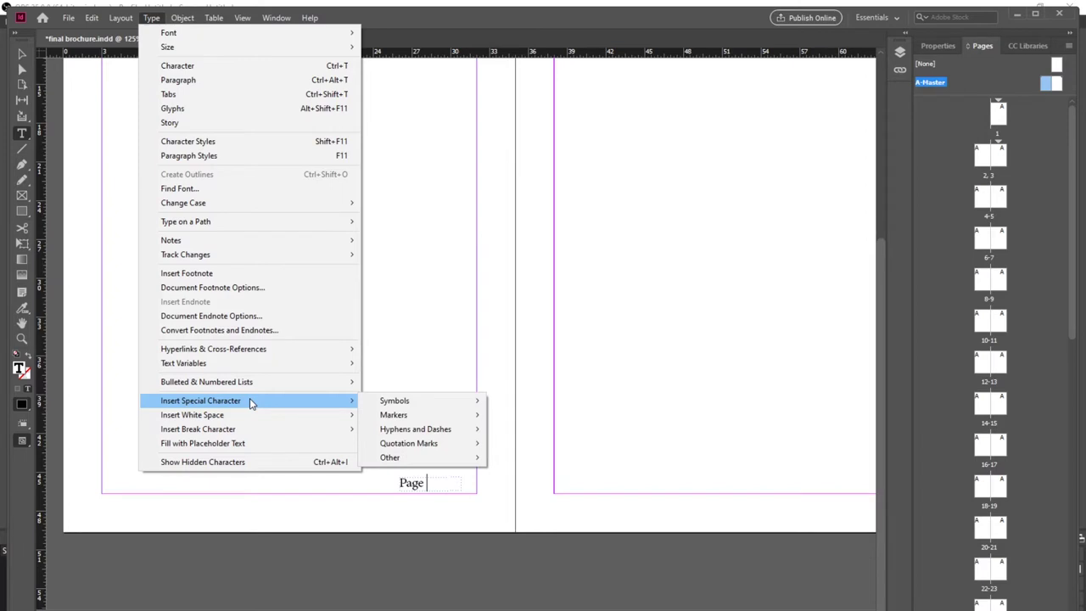
mouse_move(415, 405)
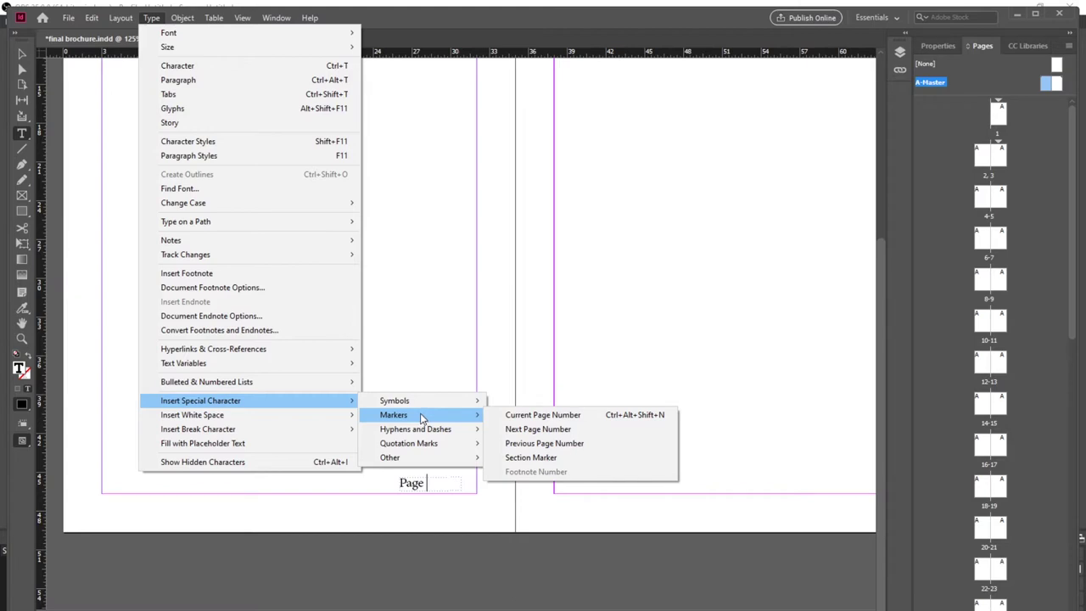
click(535, 419)
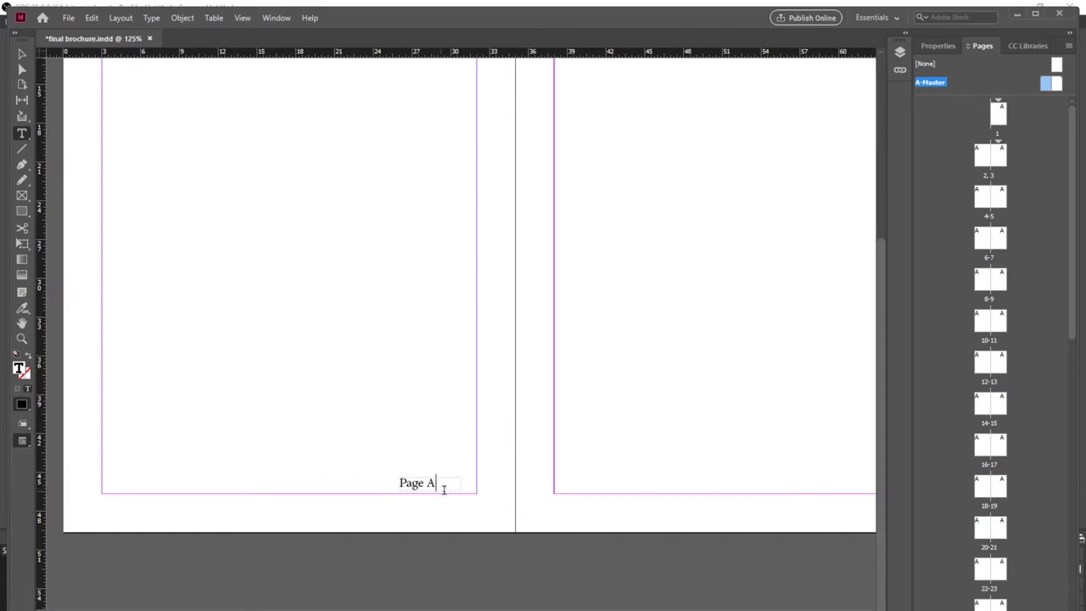
Resize the footer frame so 'Page A' fits without overflowing.
click(22, 56)
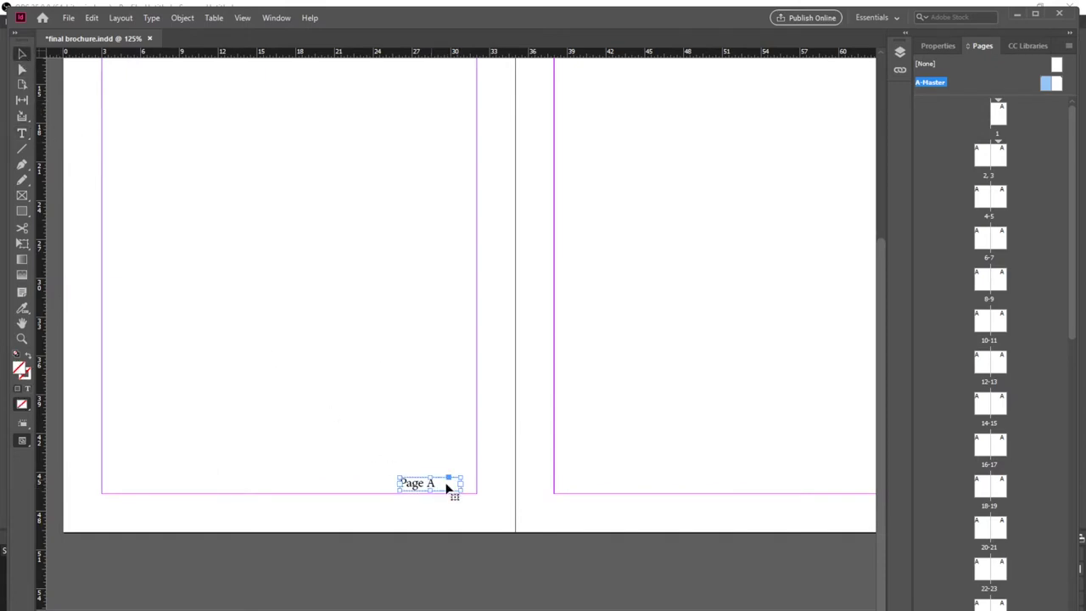
drag(459, 482, 451, 482)
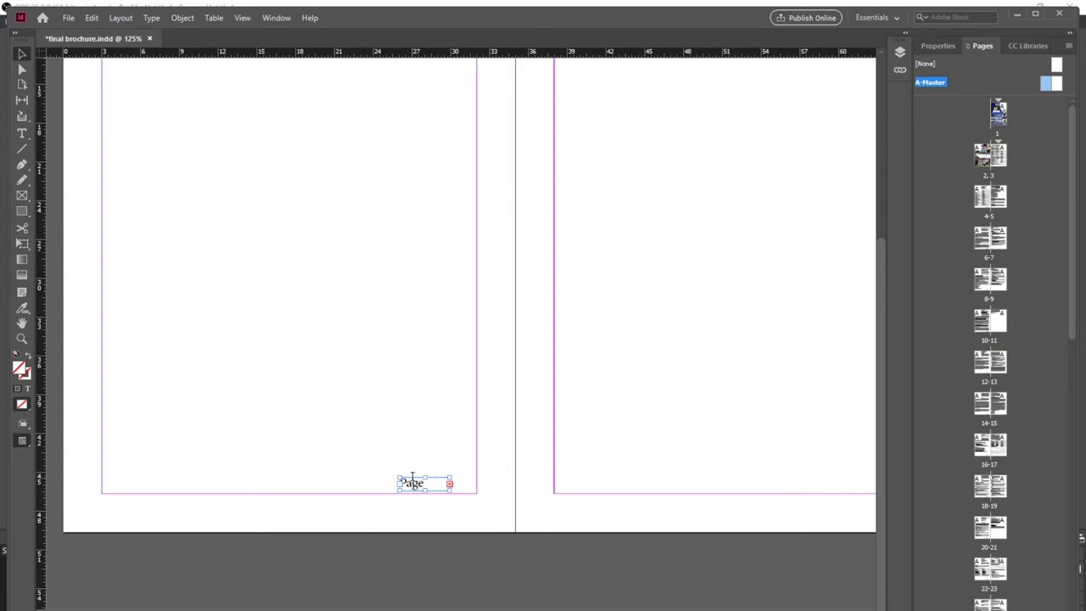
double_click(426, 481)
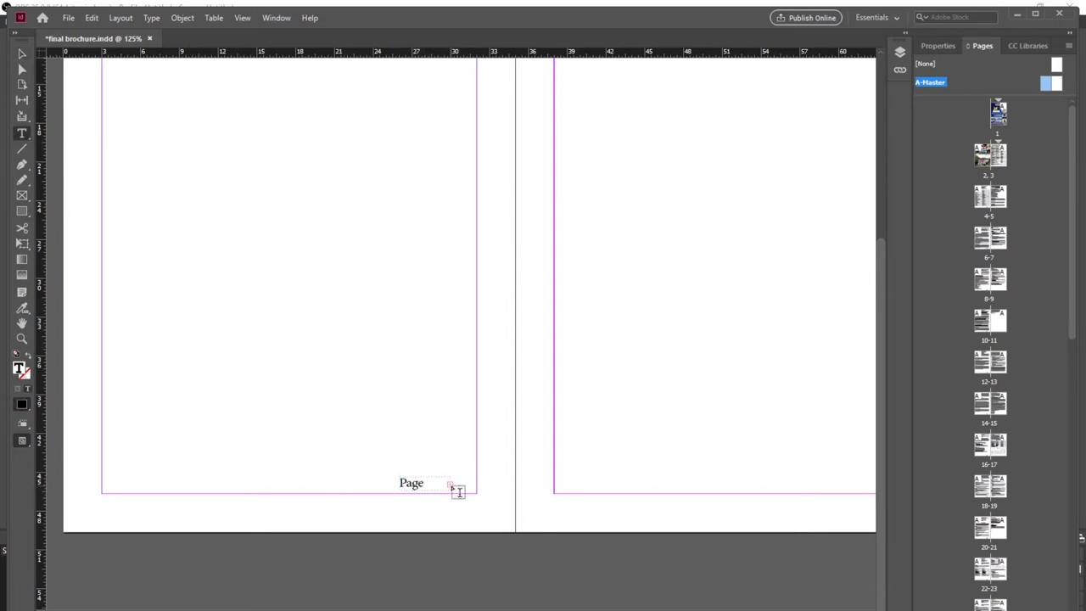
click(449, 485)
key(Escape)
key(Escape)
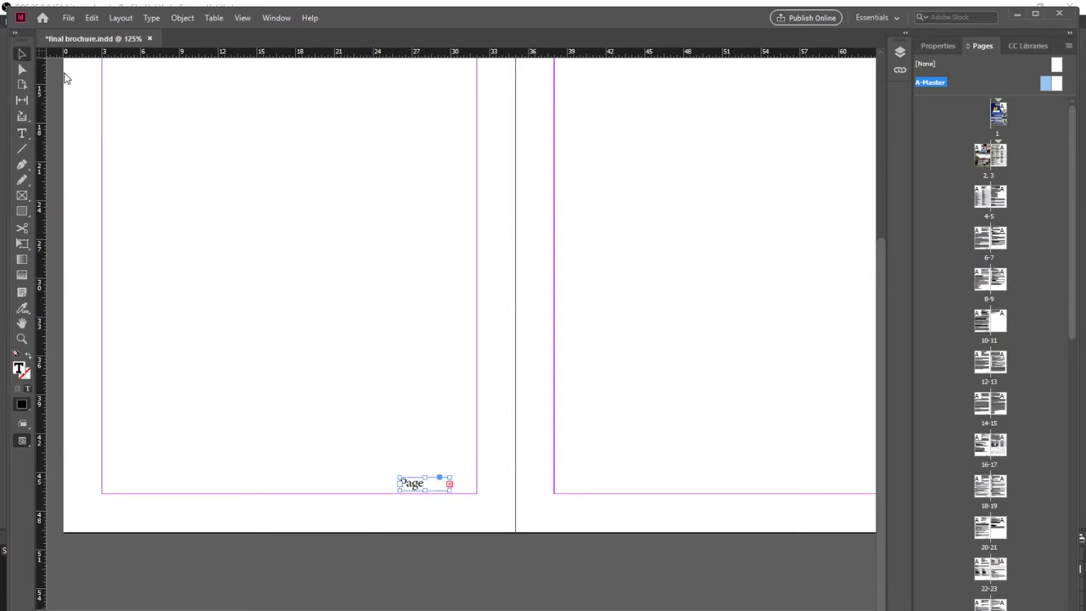
drag(456, 493, 466, 491)
click(439, 484)
scroll(458, 288, right, 3)
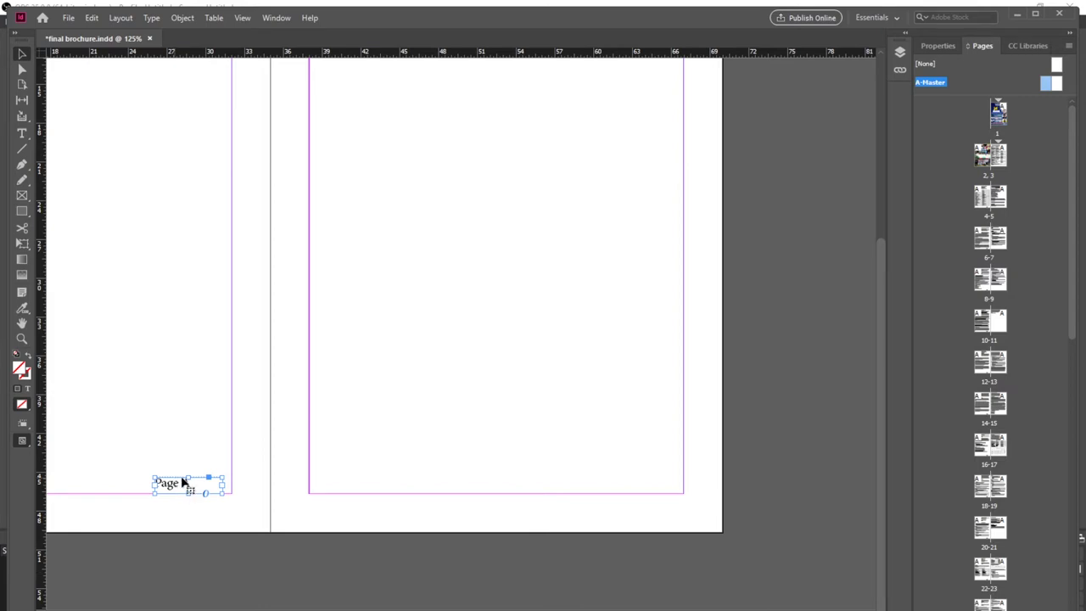
Duplicate the 'Page A' footer frame and place the copy at the right master page's bottom.
key(ctrl+b)
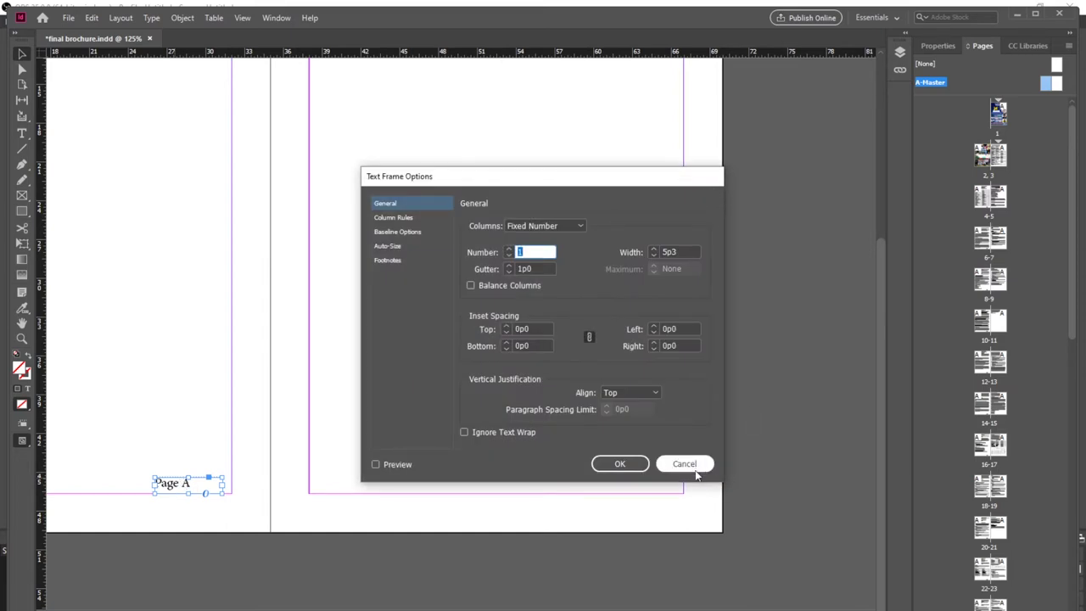
click(687, 466)
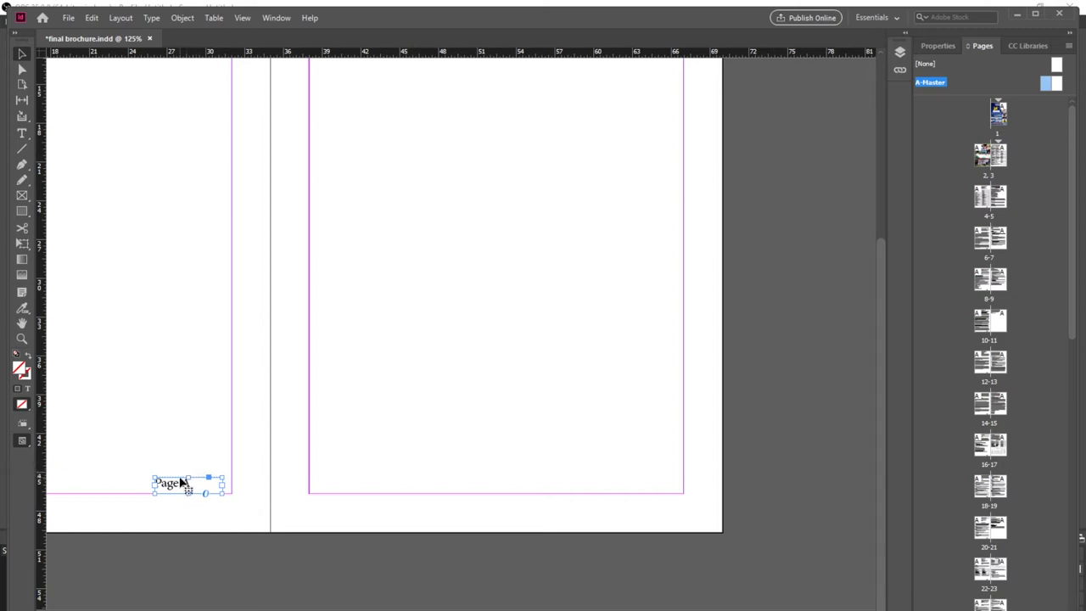
key(ctrl+shift+alt+n)
key(ctrl+c)
key(ctrl+v)
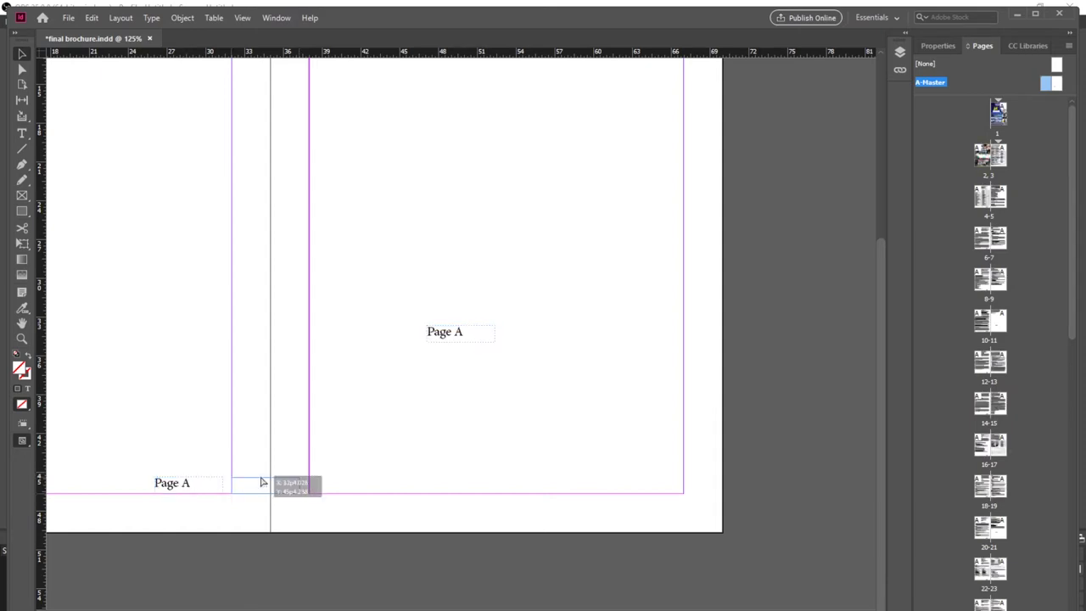
click(441, 339)
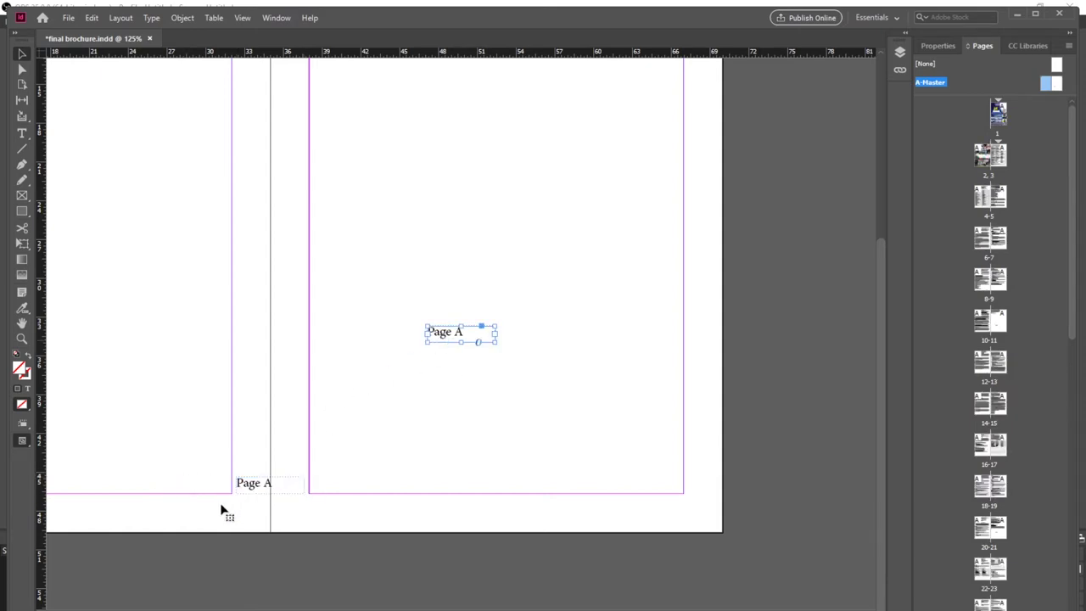
drag(448, 330, 636, 478)
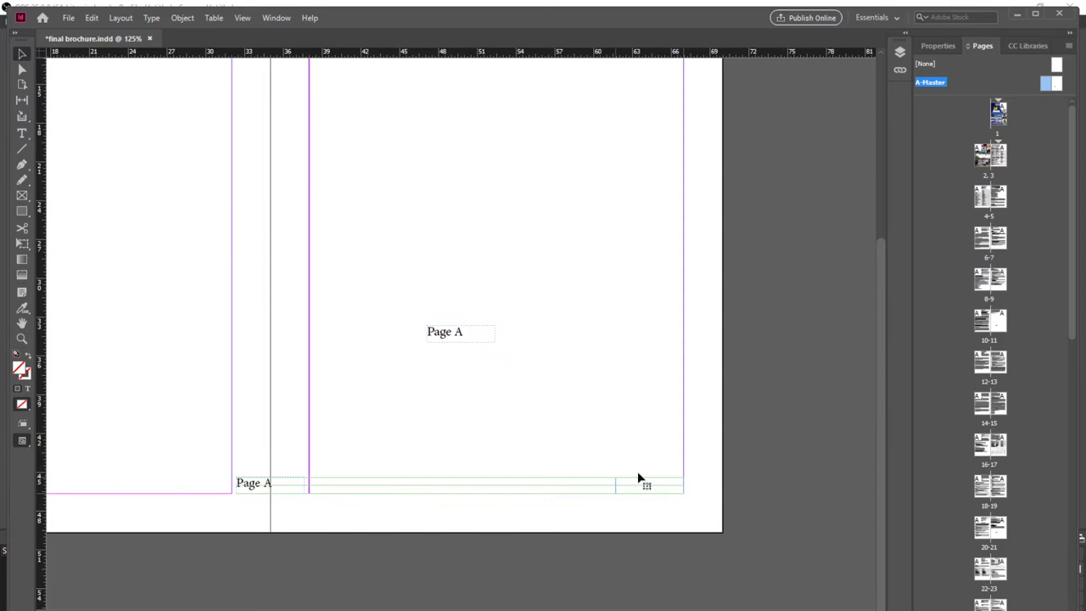
Realign the left 'Page A' footer frame against the left page margin.
click(256, 485)
drag(256, 484, 181, 480)
click(141, 489)
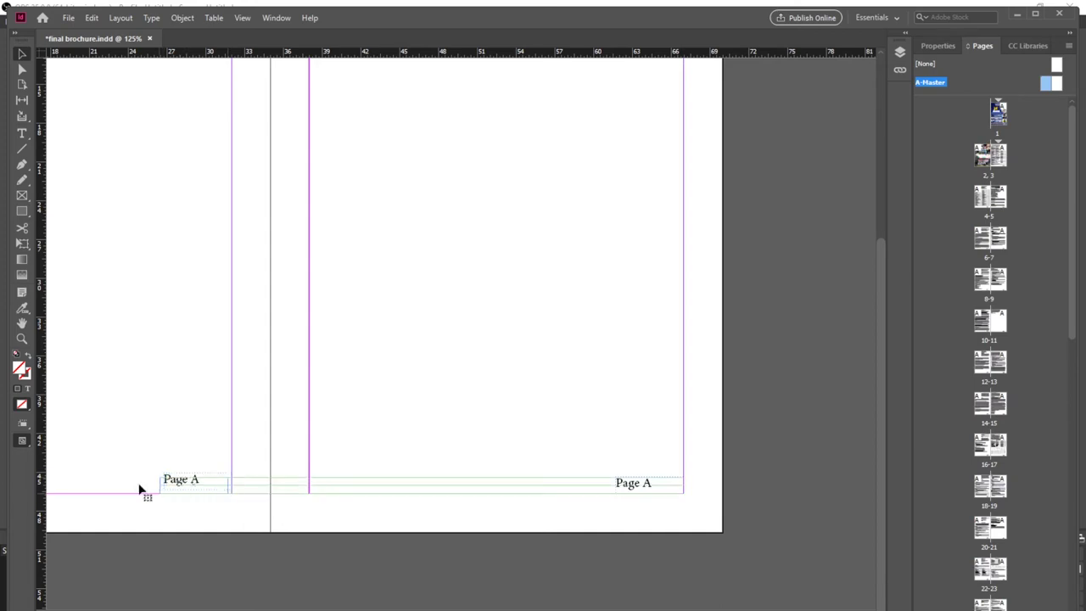
key(ctrl+z)
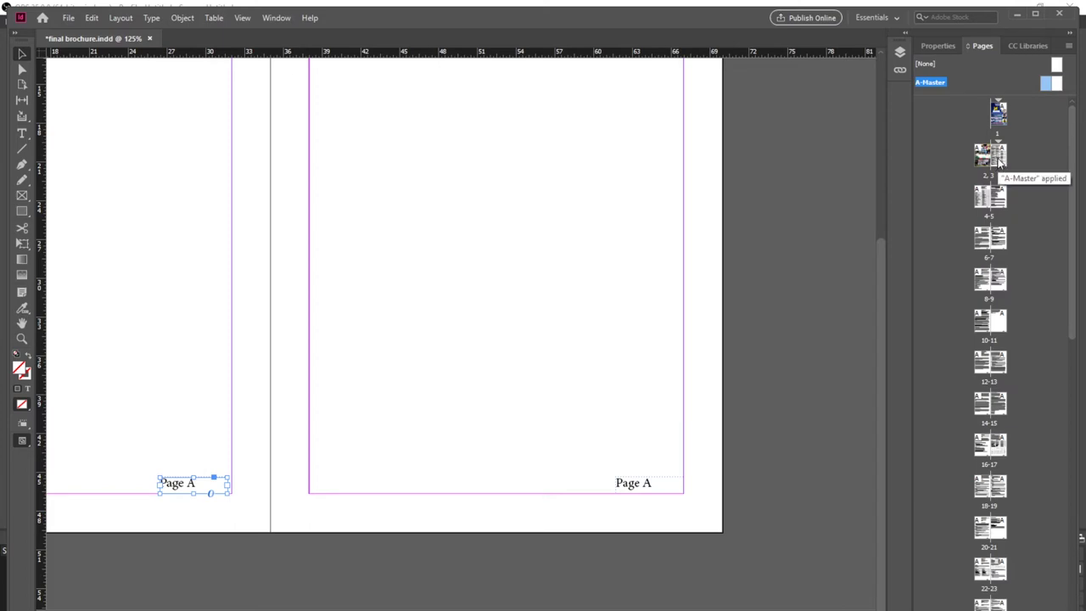
double_click(1000, 160)
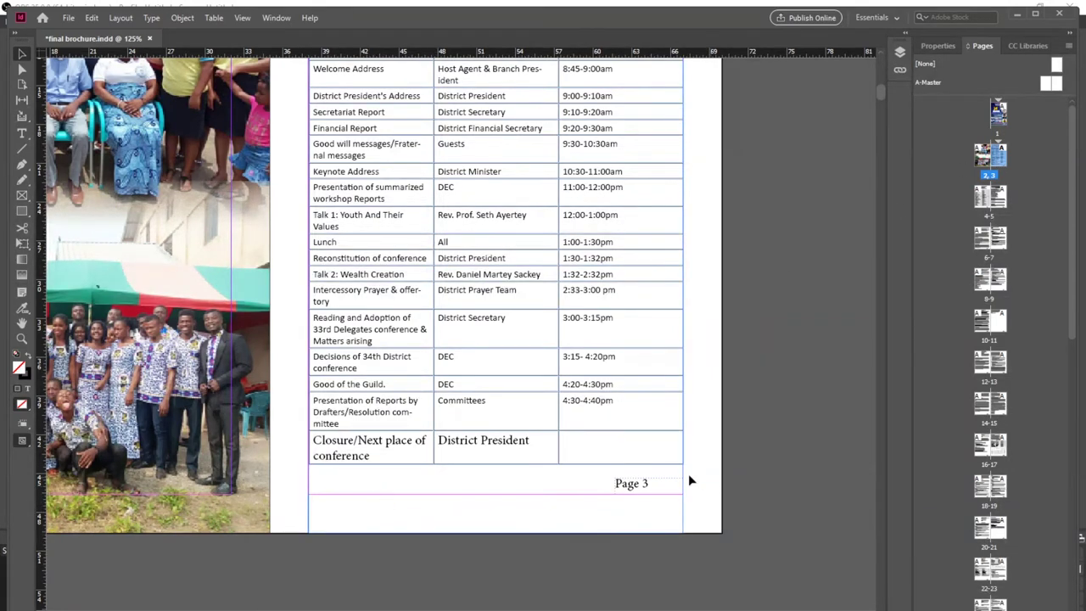
scroll(687, 474, down, 15)
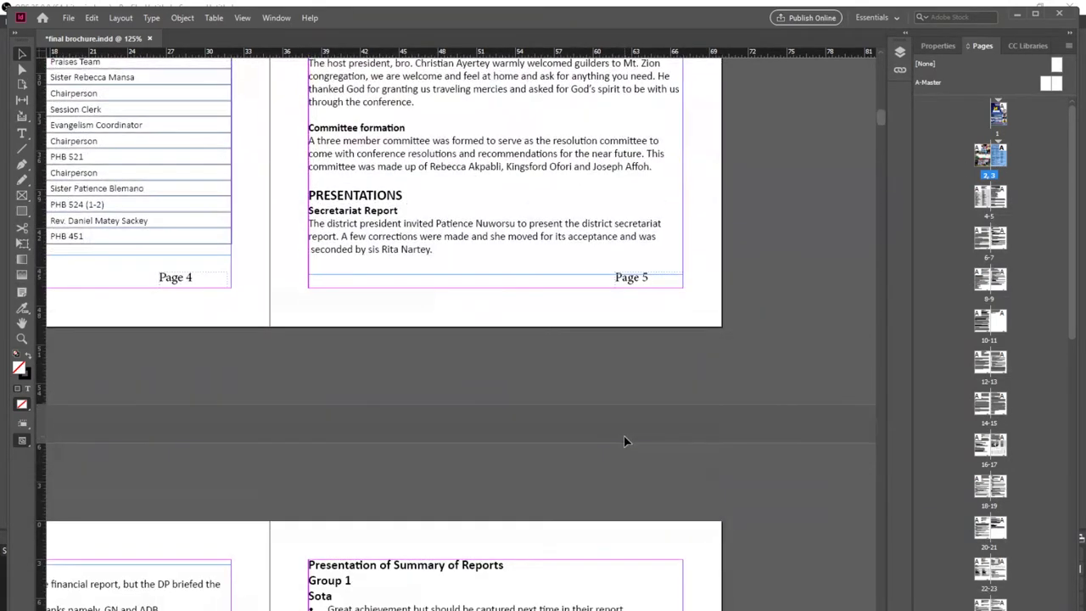
scroll(624, 431, down, 10)
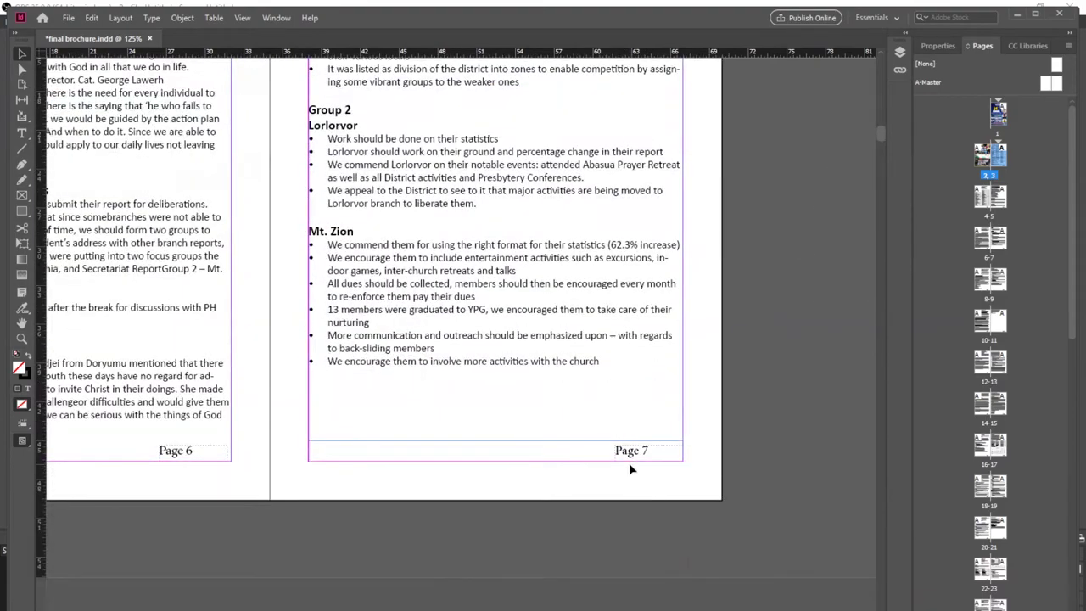
scroll(324, 397, up, 10)
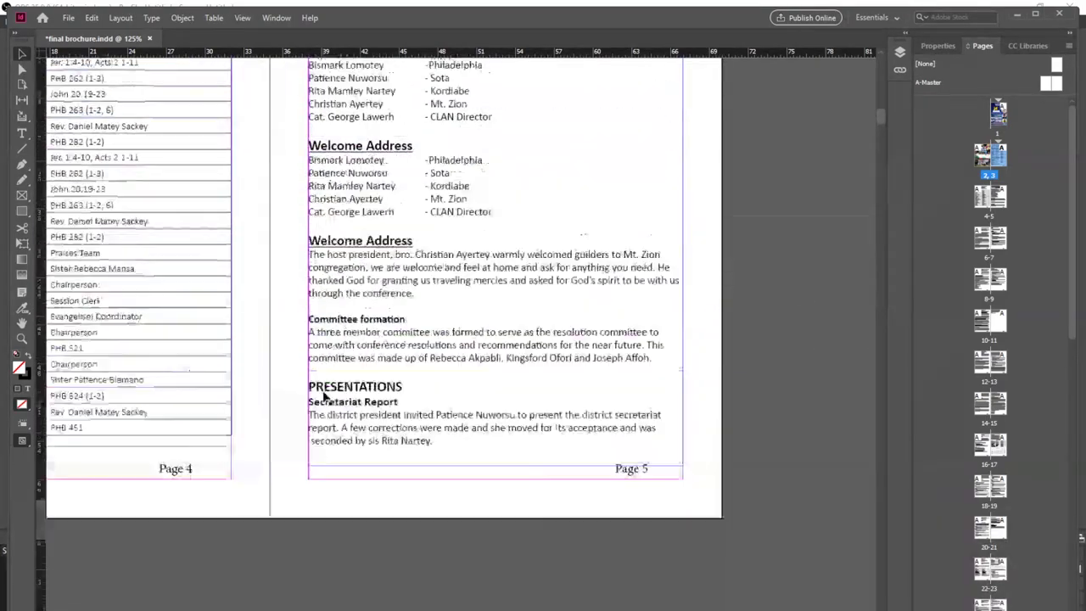
scroll(325, 397, up, 2)
scroll(773, 390, left, 2)
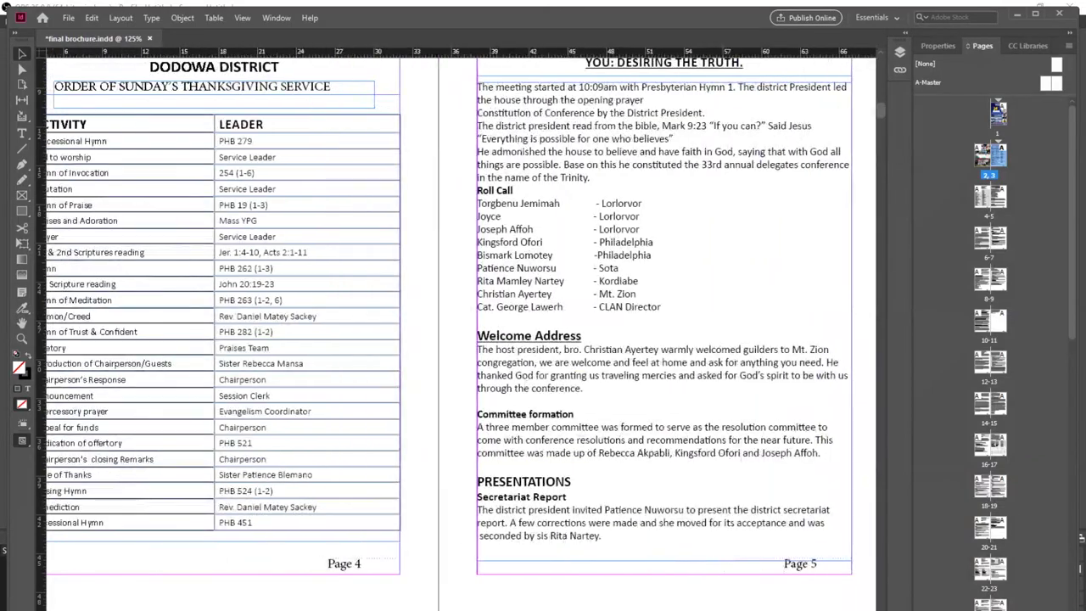
scroll(774, 391, up, 6)
scroll(775, 390, up, 8)
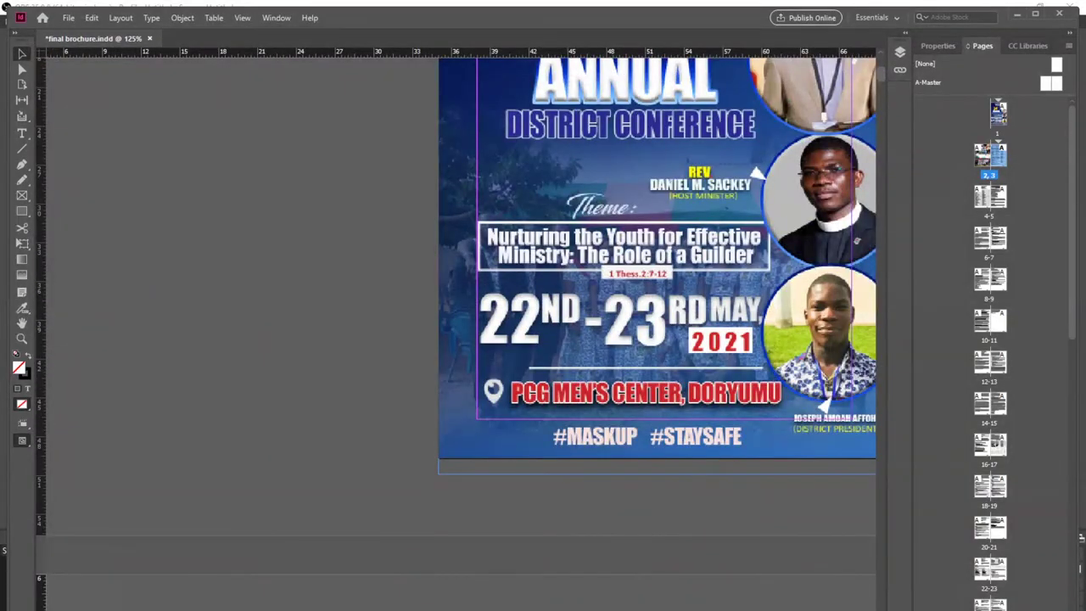
scroll(500, 263, right, 2)
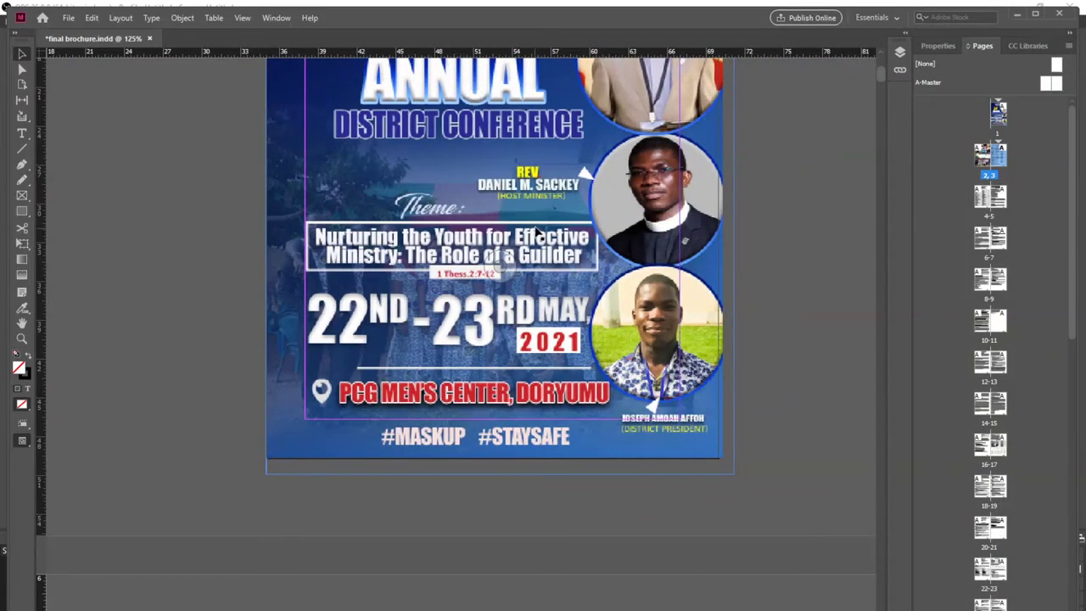
scroll(511, 279, down, 8)
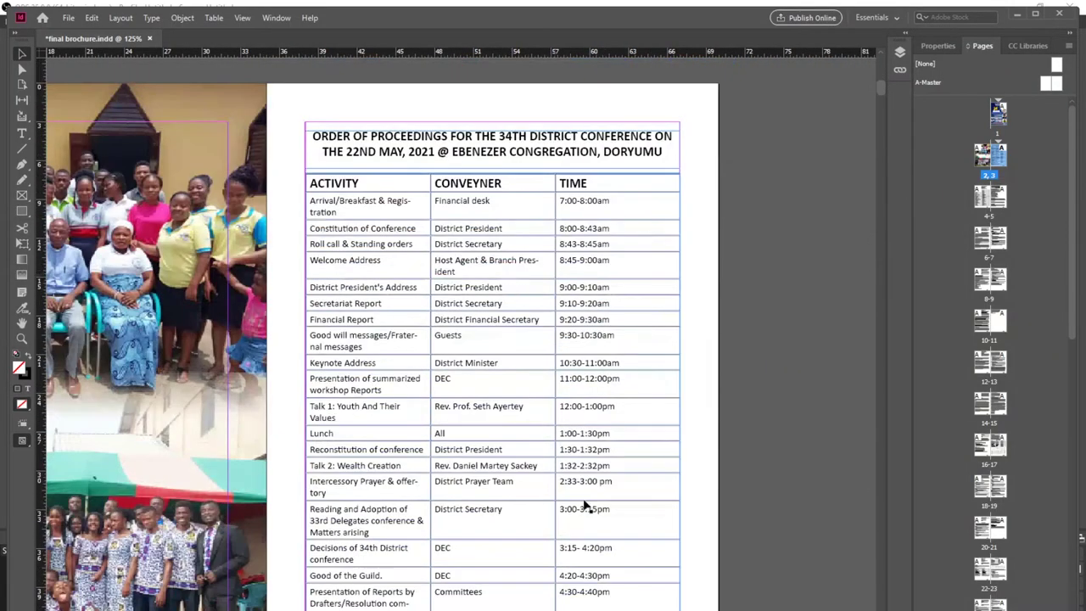
scroll(393, 366, left, 3)
scroll(392, 366, down, 5)
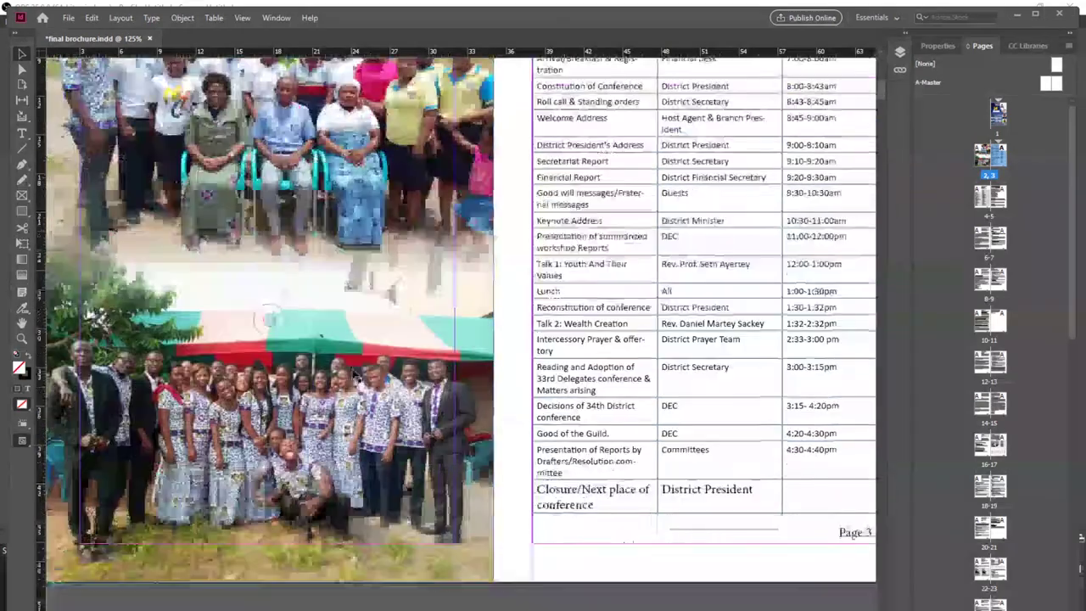
scroll(691, 283, right, 3)
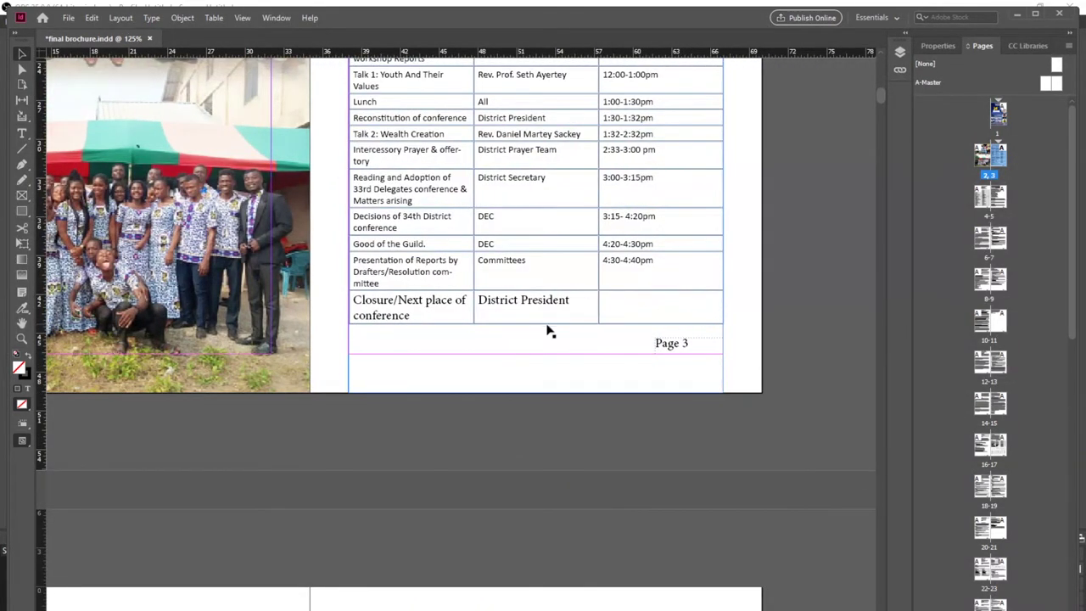
scroll(667, 347, up, 10)
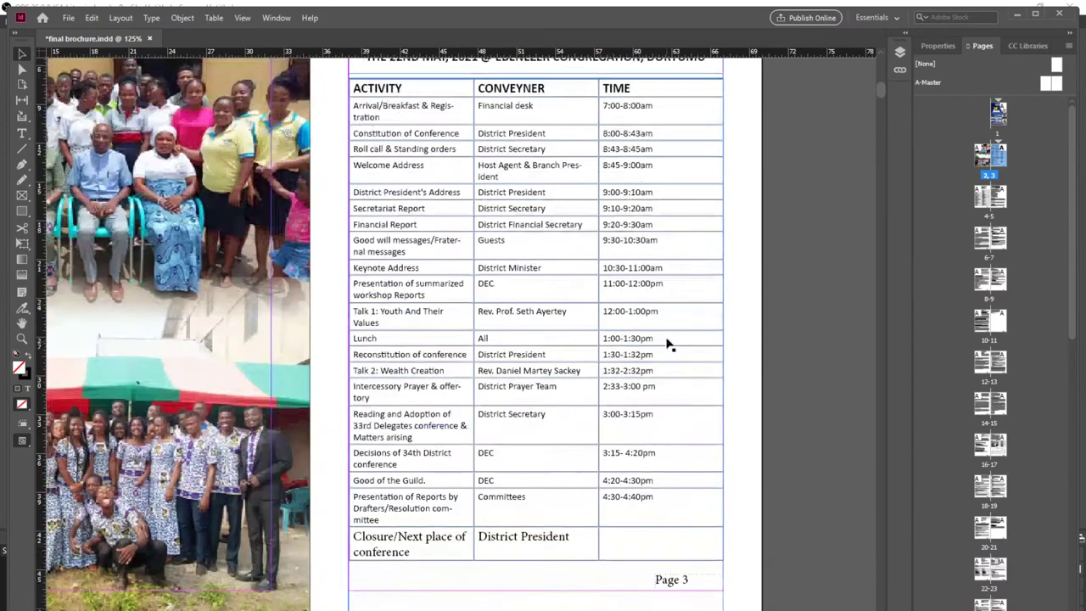
scroll(435, 549, down, 2)
scroll(435, 548, down, 3)
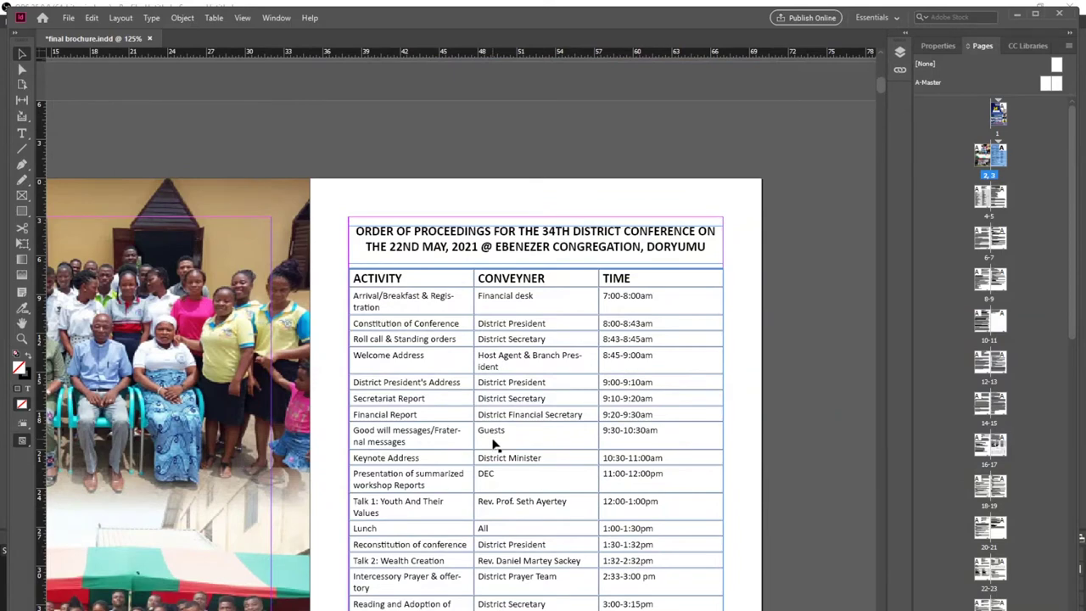
scroll(495, 443, down, 5)
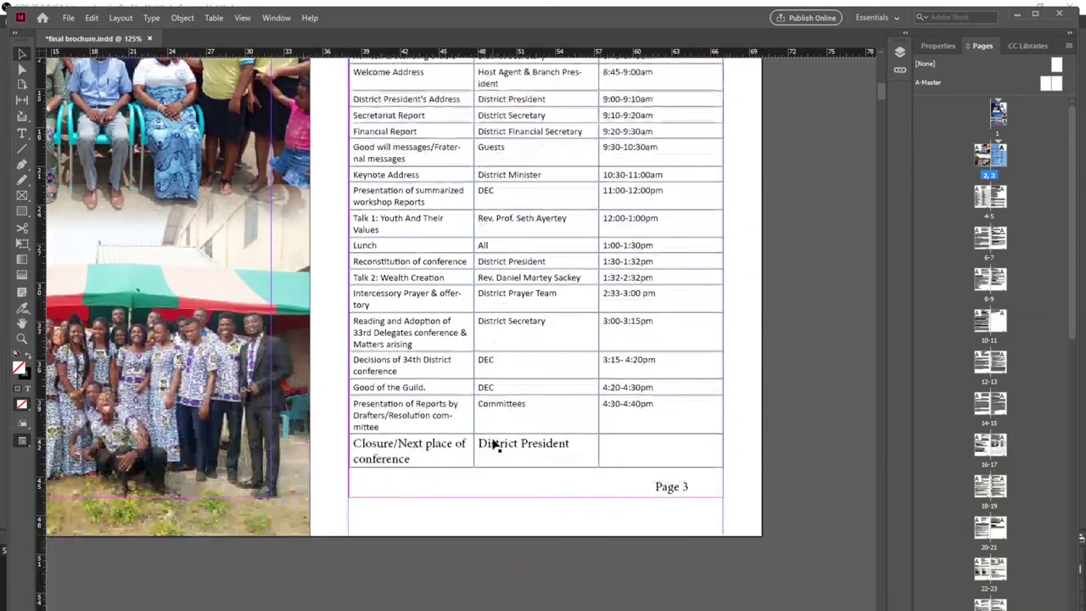
Set the 2–3 spread's Numbering & Section Options to start page numbering at 1, accepting the warning.
double_click(1001, 156)
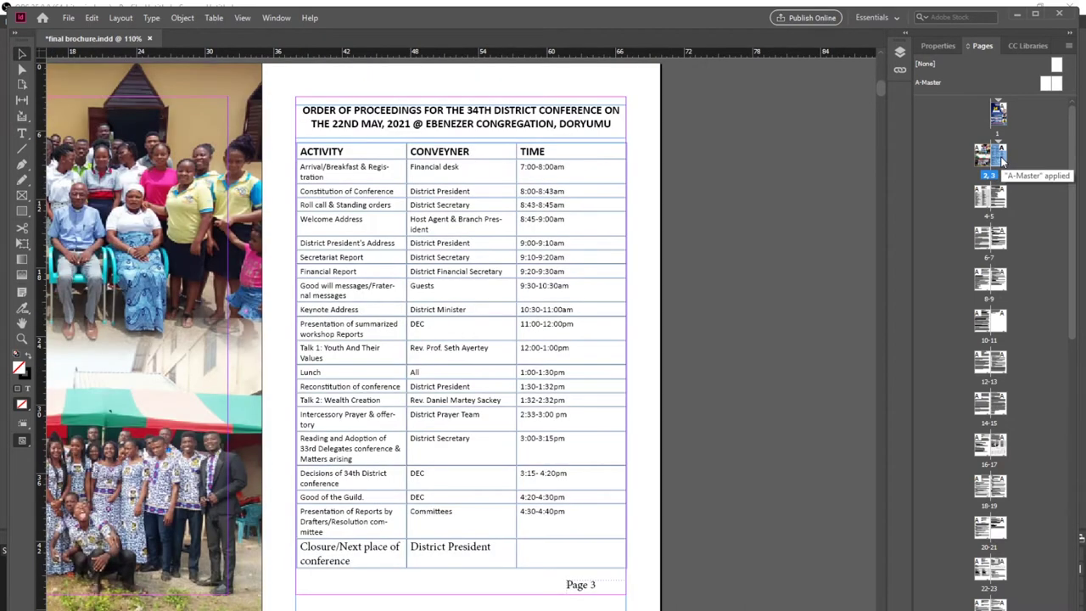
right_click(1001, 160)
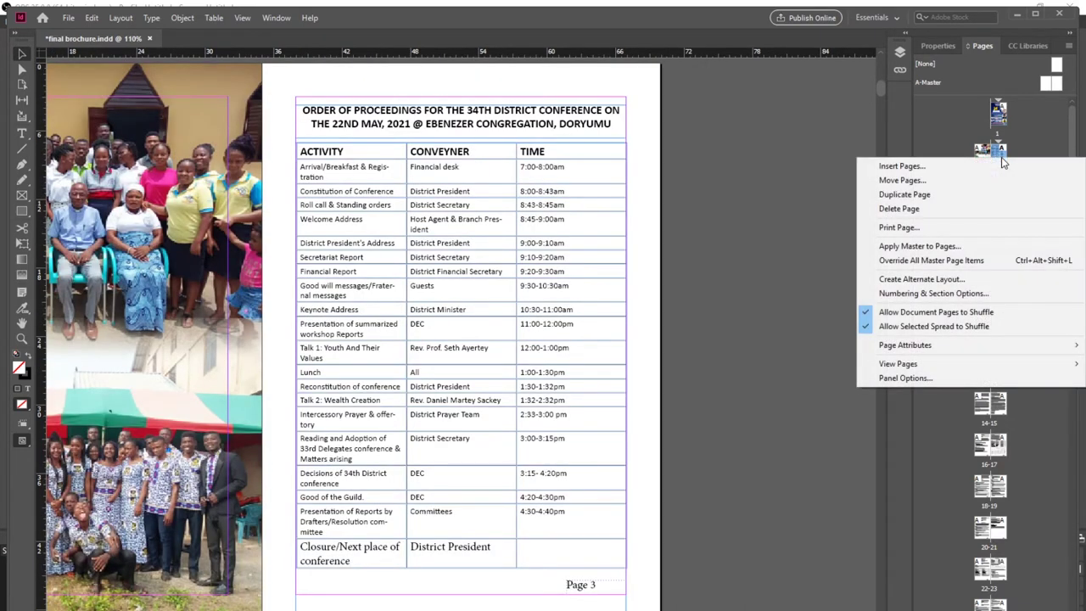
click(925, 294)
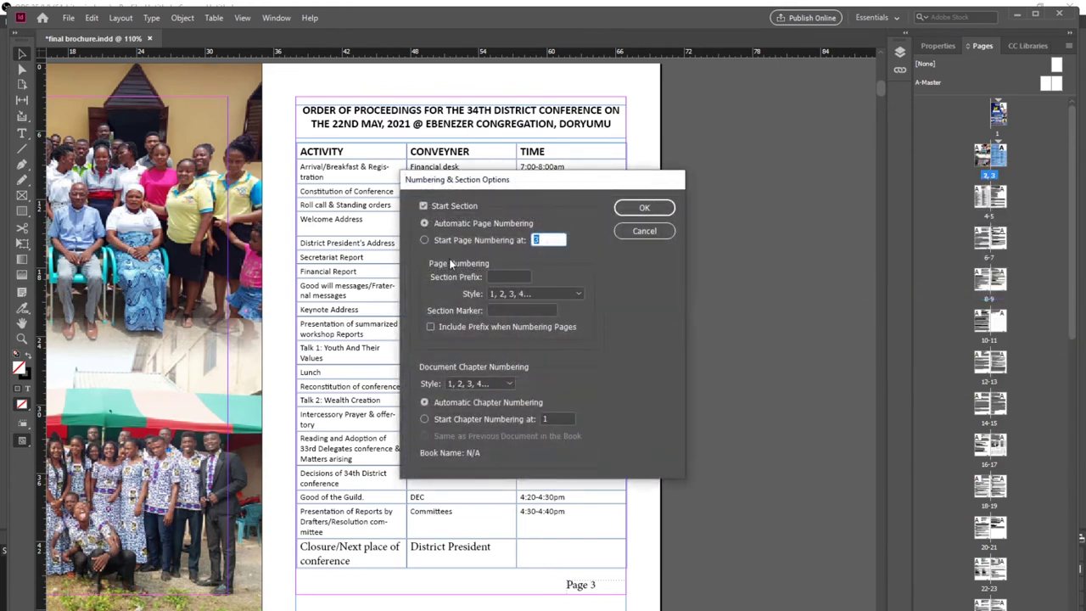
click(432, 241)
double_click(538, 240)
click(643, 210)
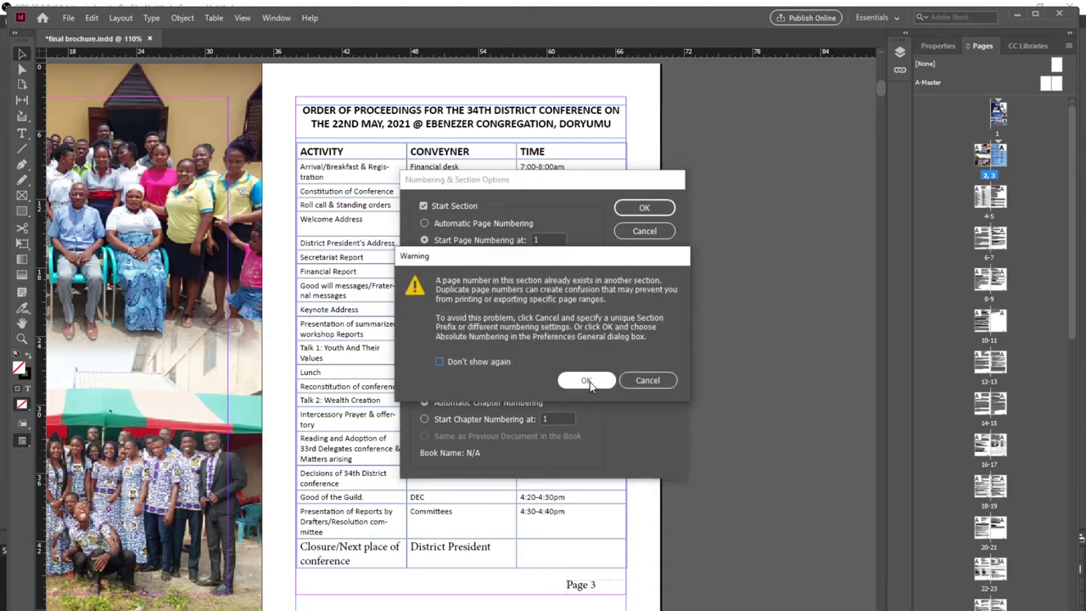
click(587, 381)
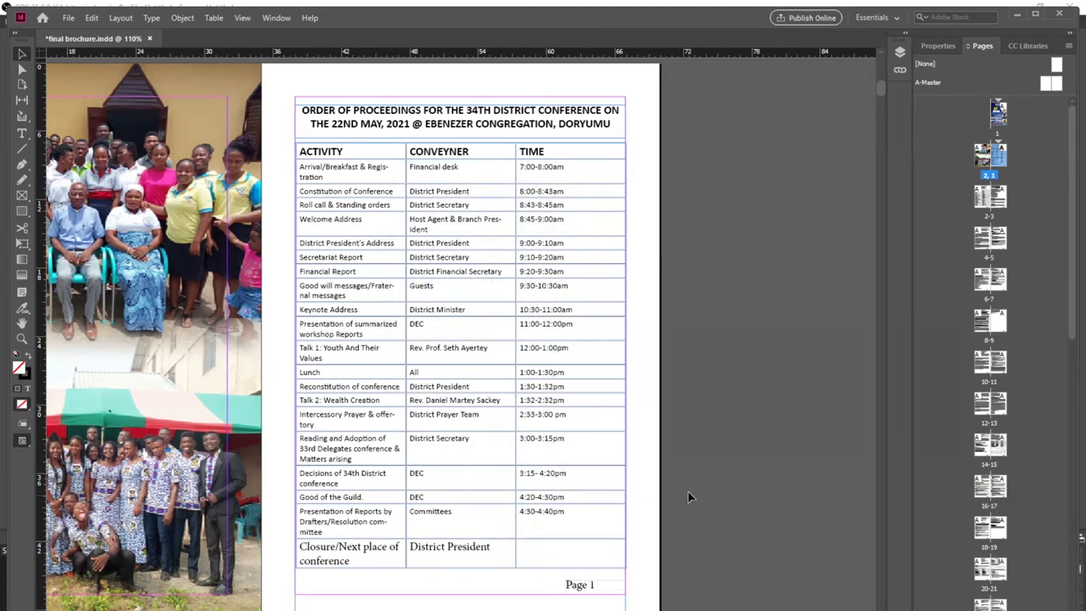
scroll(562, 563, down, 3)
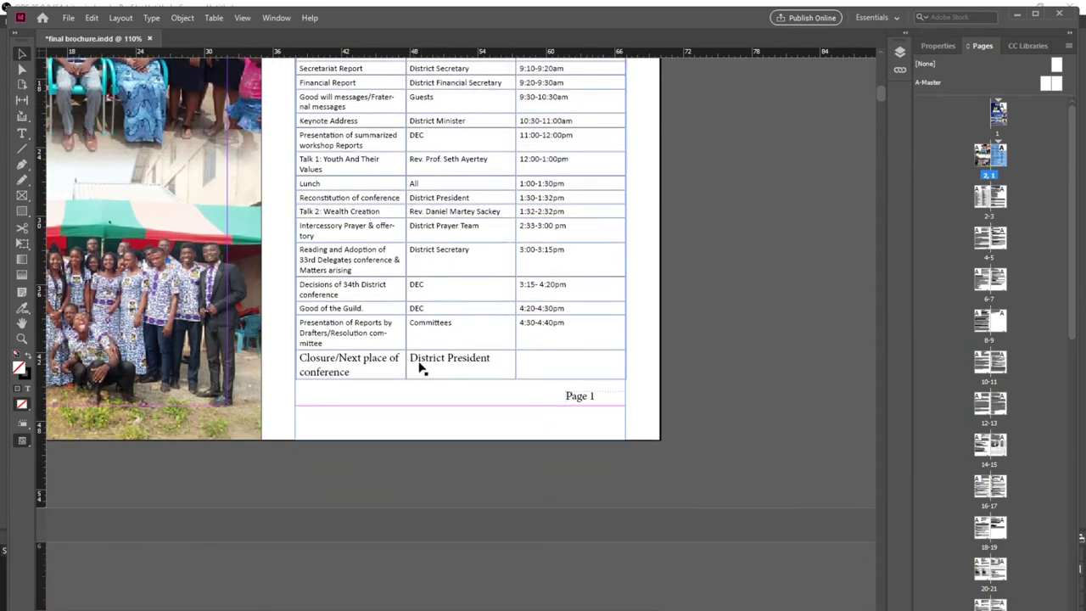
scroll(466, 331, up, 3)
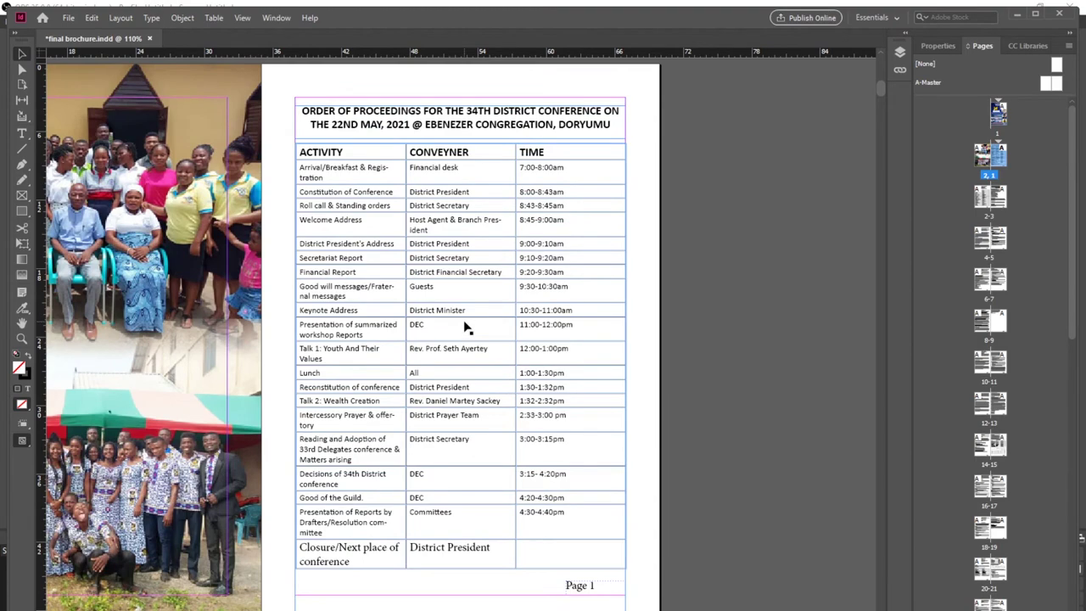
scroll(469, 326, down, 8)
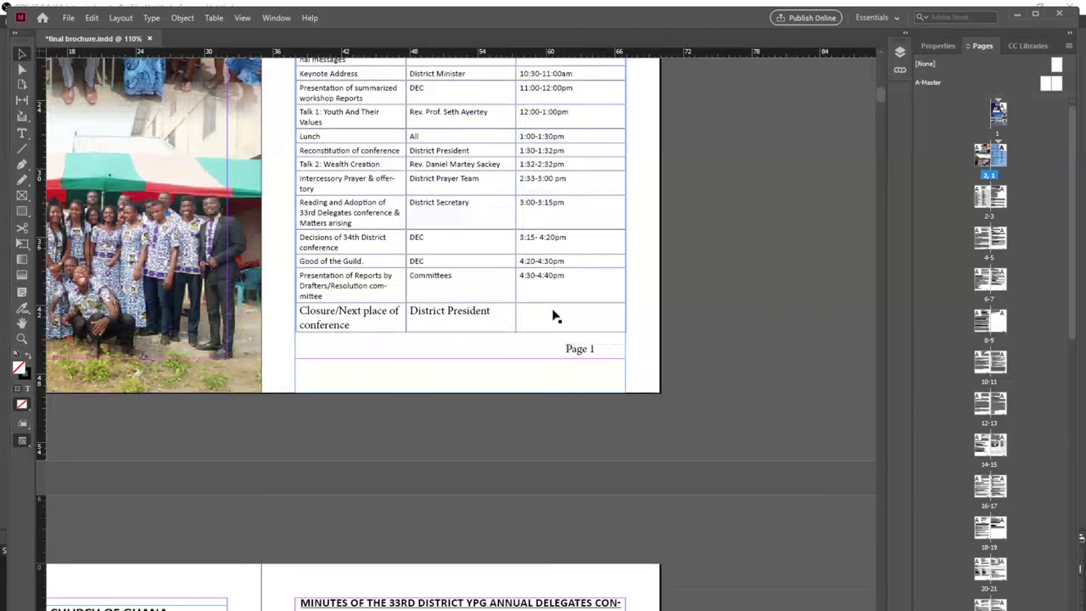
scroll(402, 441, down, 4)
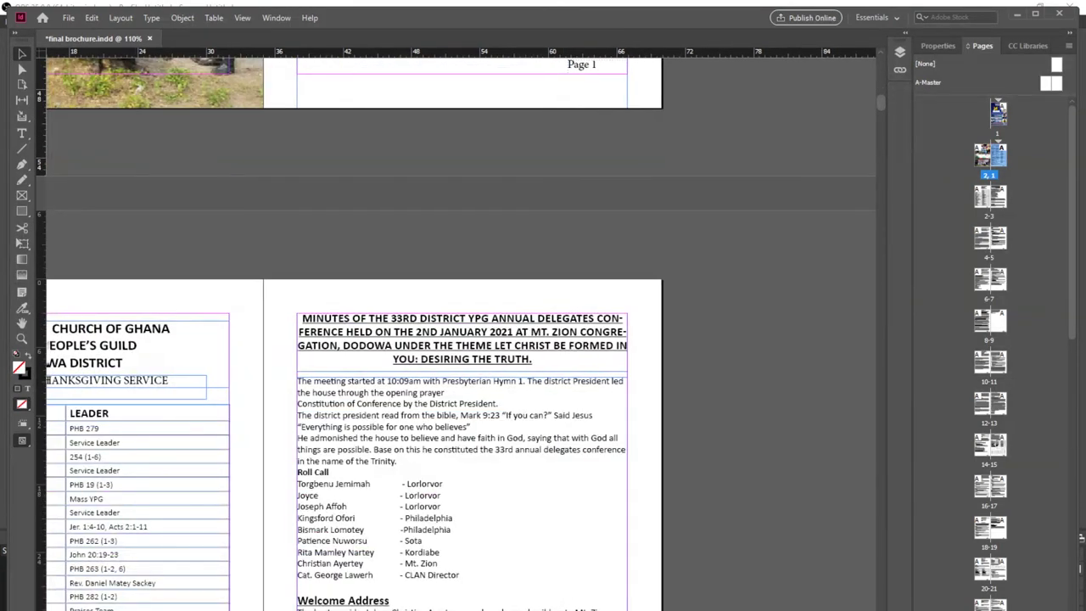
scroll(509, 551, left, 3)
scroll(282, 422, down, 8)
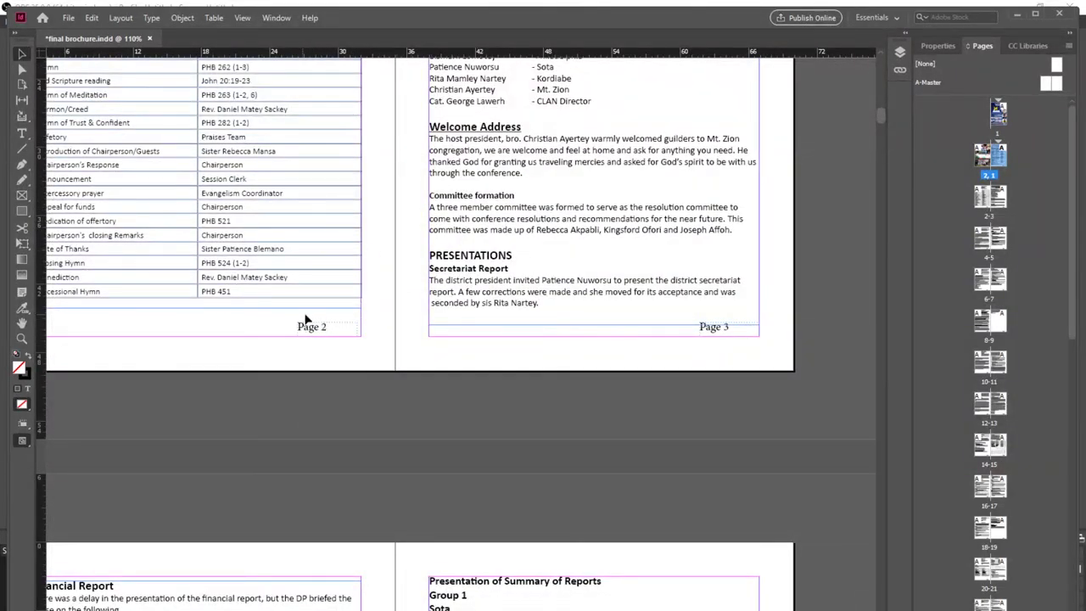
Apply the [None] master to the brochure's final spread so the Appreciation page is unnumbered.
drag(881, 113, 852, 610)
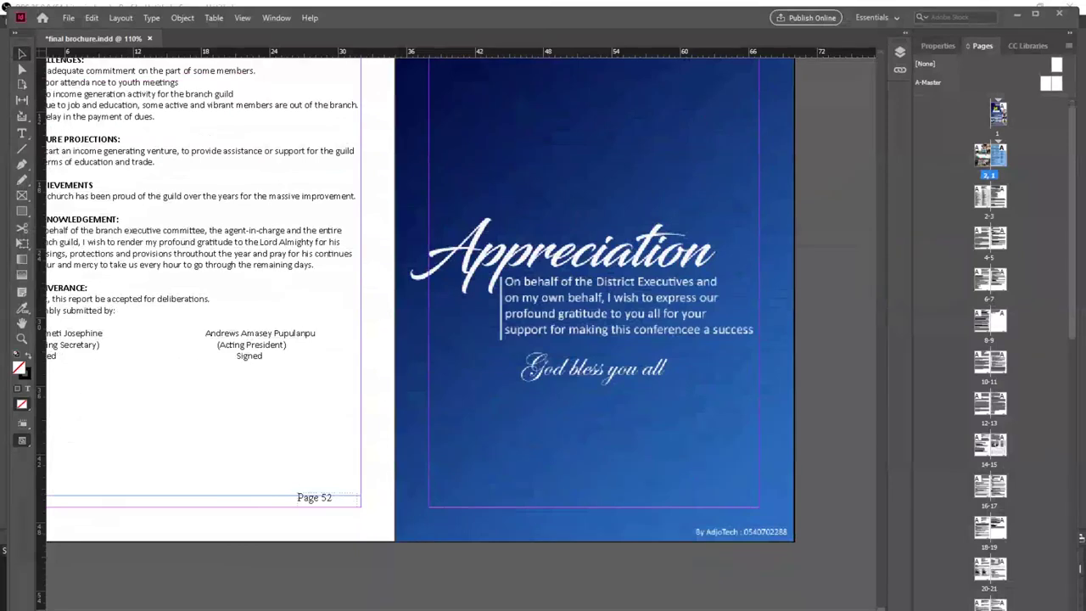
scroll(840, 288, left, 3)
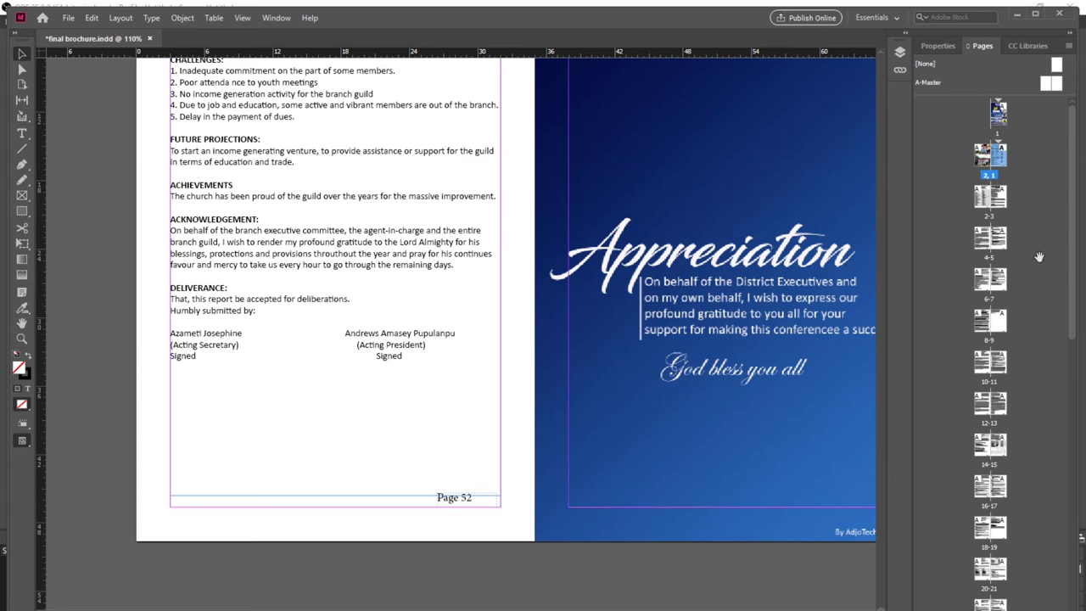
drag(1073, 226, 1058, 535)
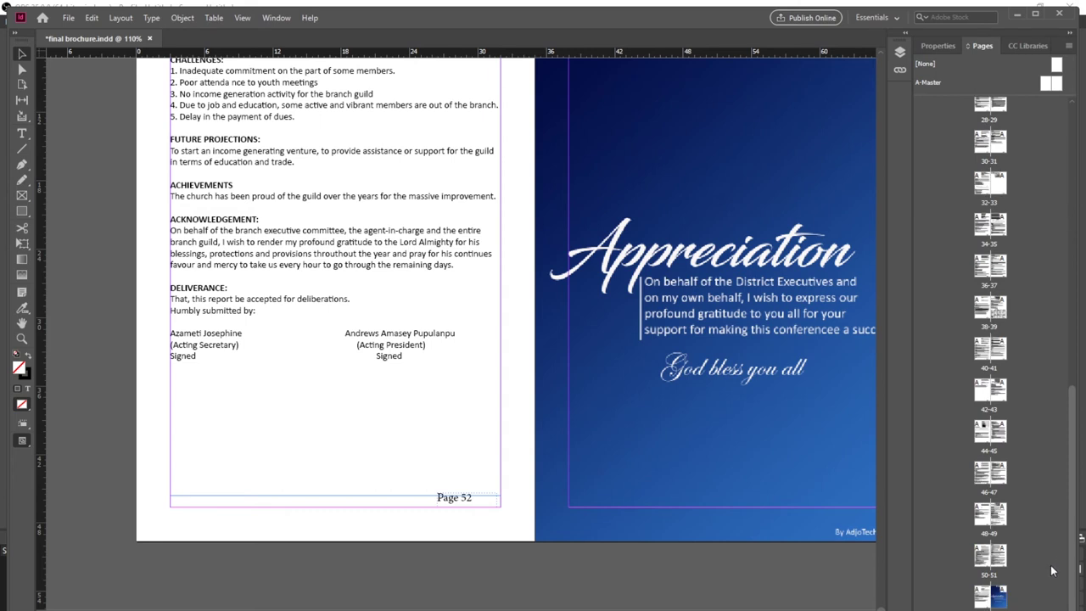
click(982, 600)
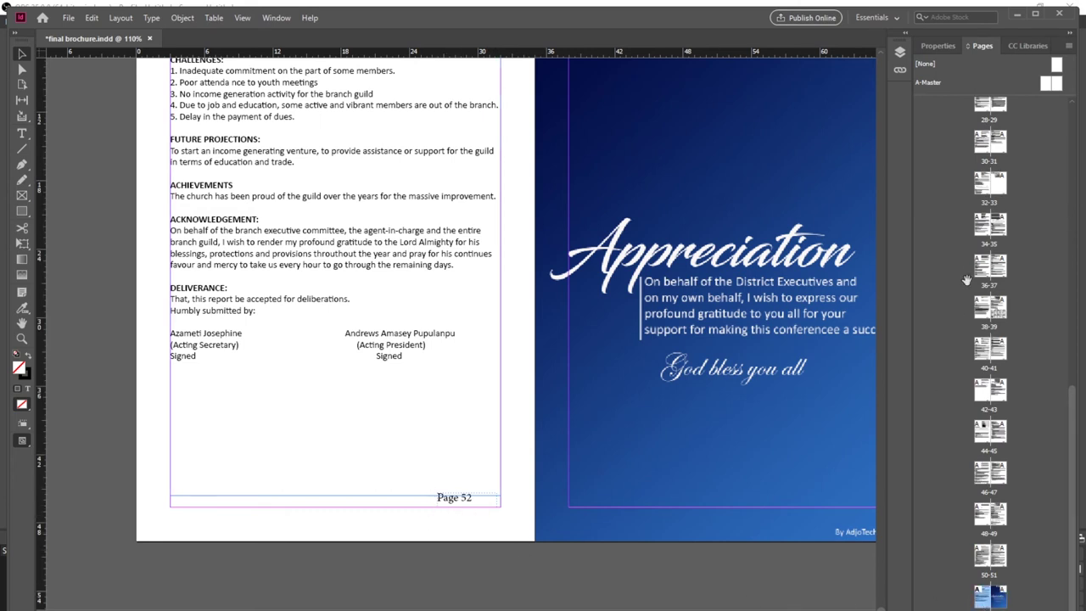
drag(1058, 66, 982, 603)
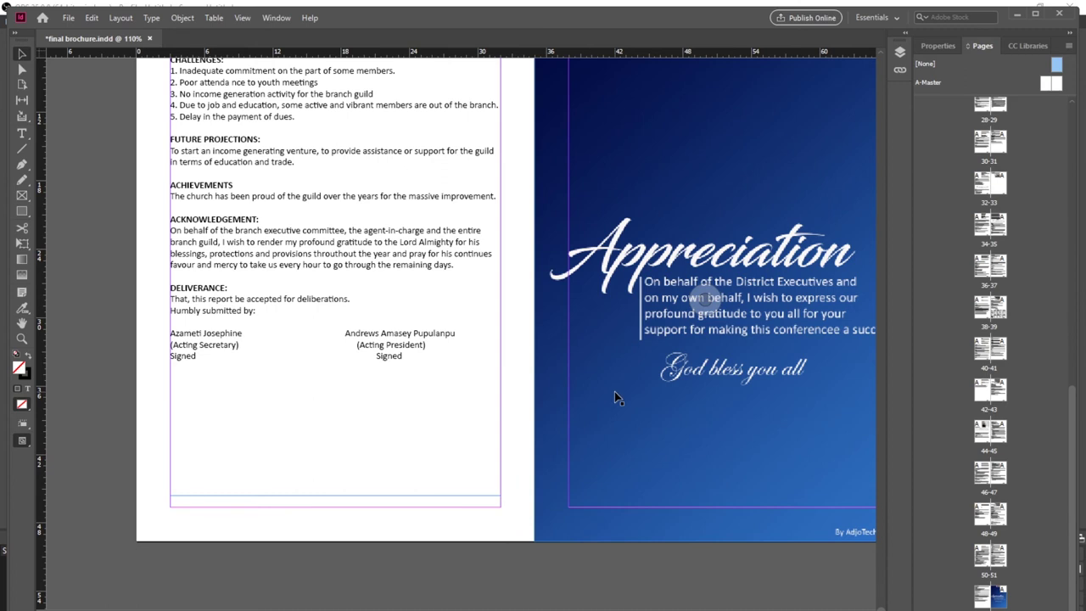
Paste the 'Page 52' footer frame onto page 52 at its bottom margin.
key(ctrl+v)
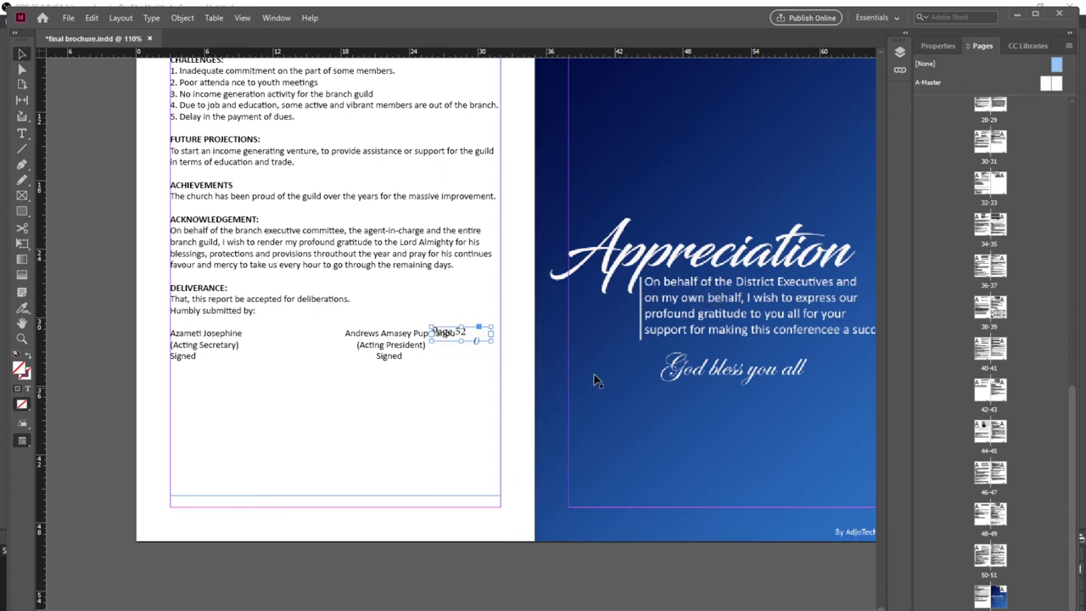
drag(453, 333, 464, 490)
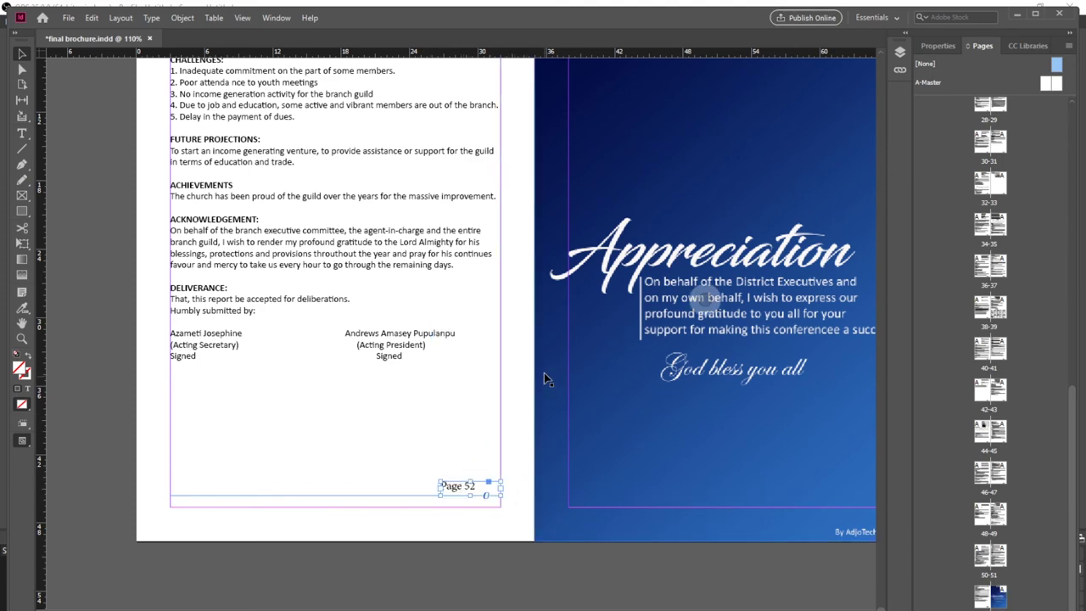
scroll(543, 369, up, 5)
scroll(543, 369, up, 3)
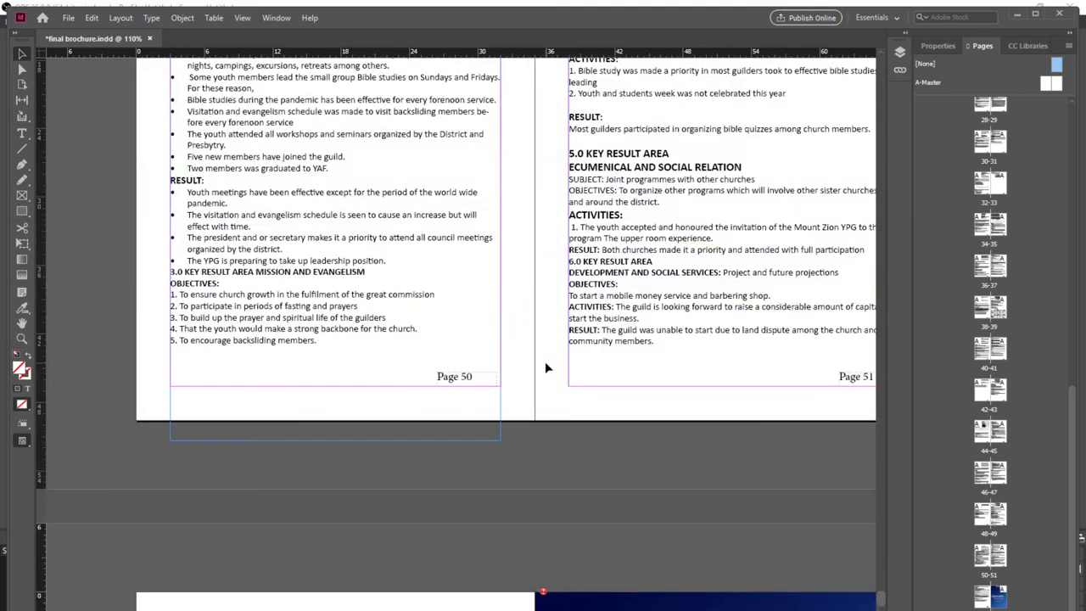